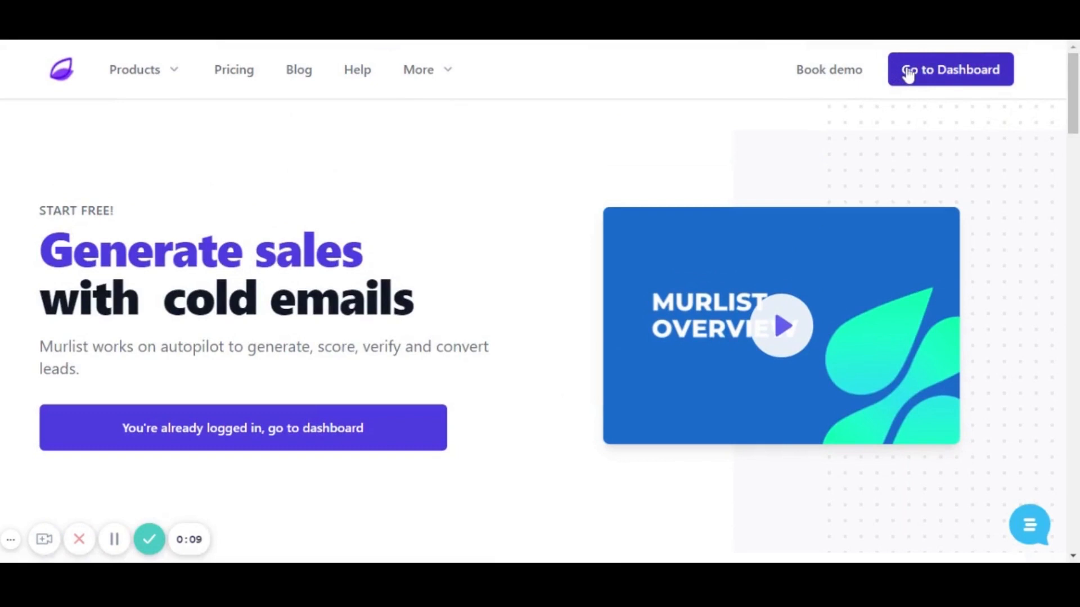
Step: Go to the dashboard and take a brief look at the support chat
left_click(907, 71)
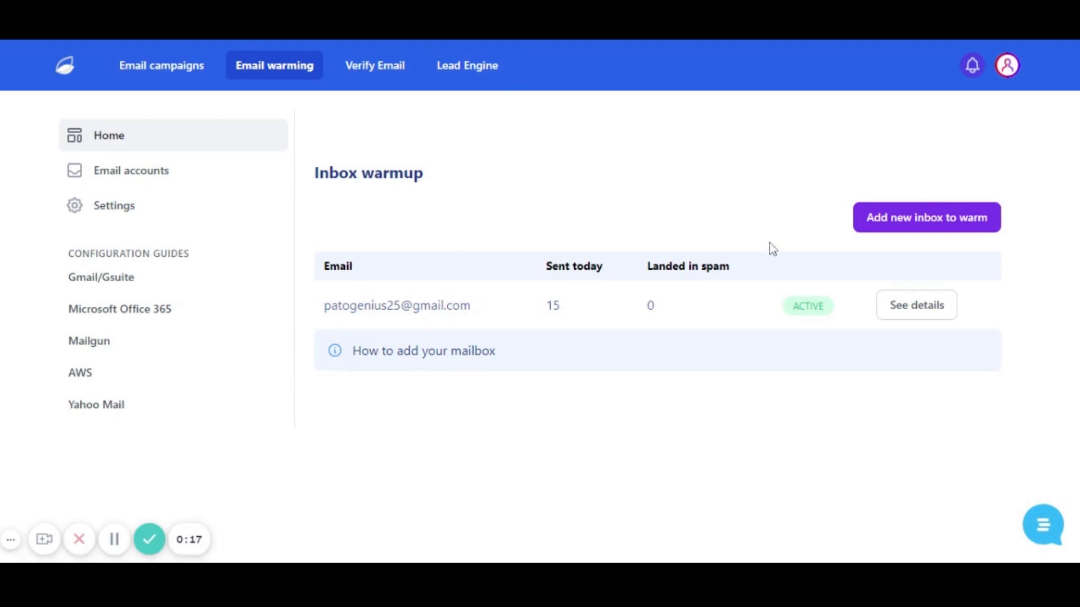
left_click(1040, 523)
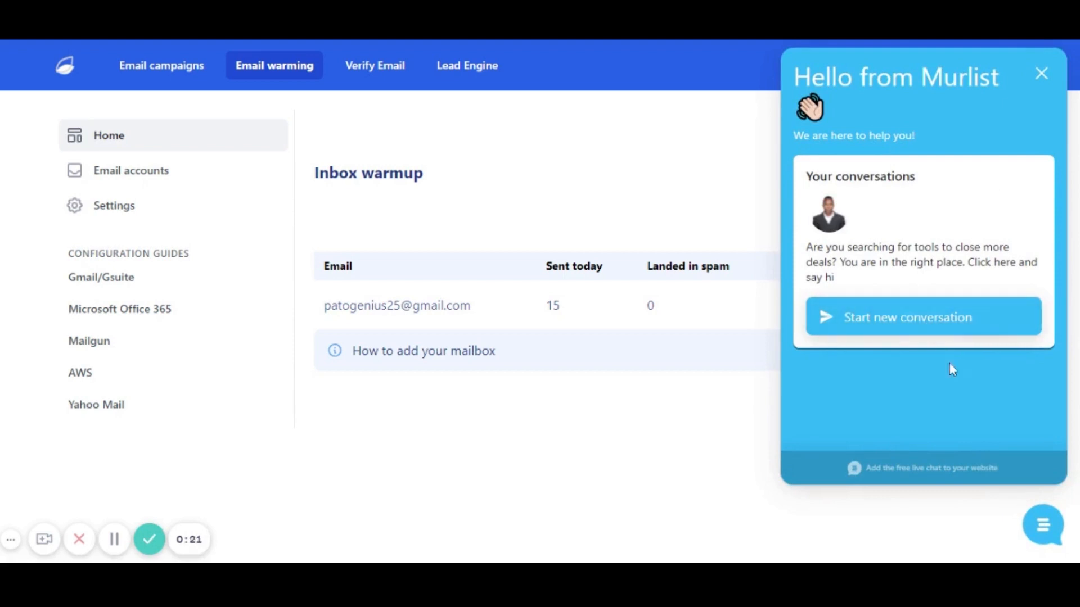
left_click(1043, 525)
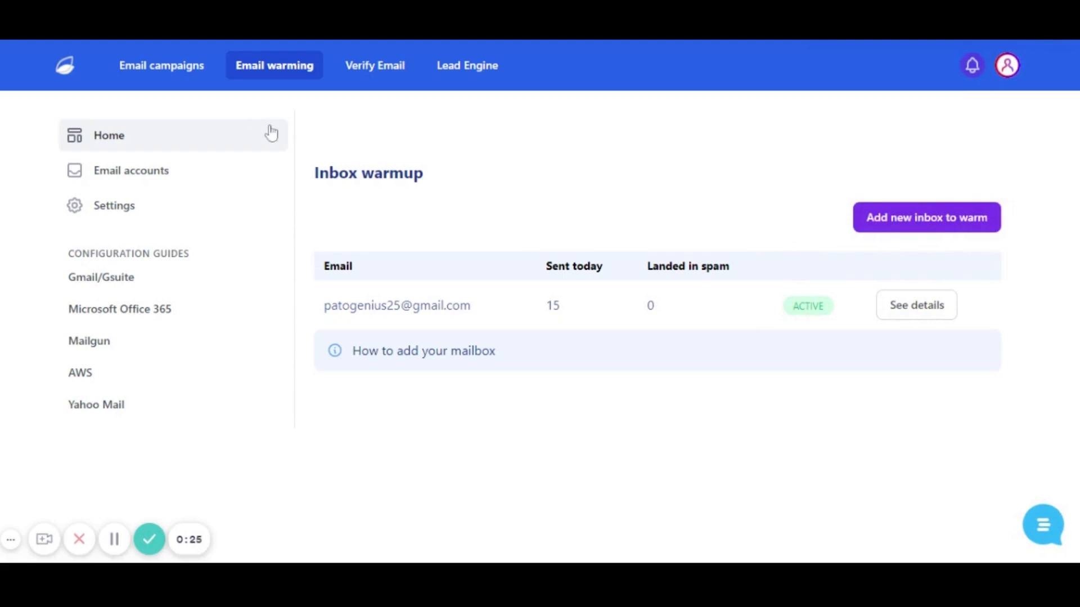
Step: Create a new drip campaign named "First Outreach" and open its mailing list settings
left_click(157, 72)
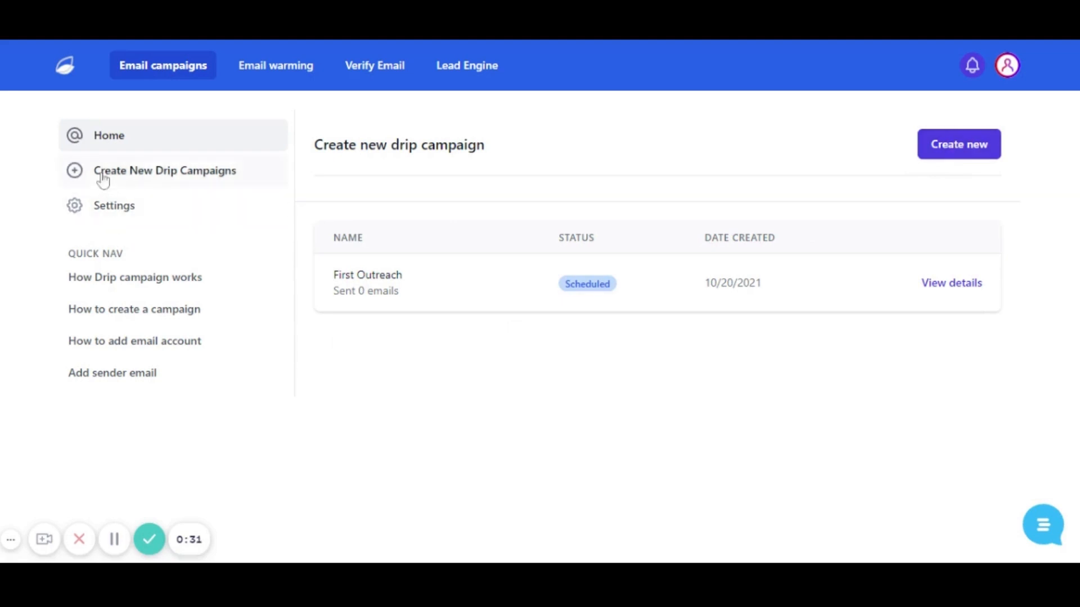
left_click(149, 171)
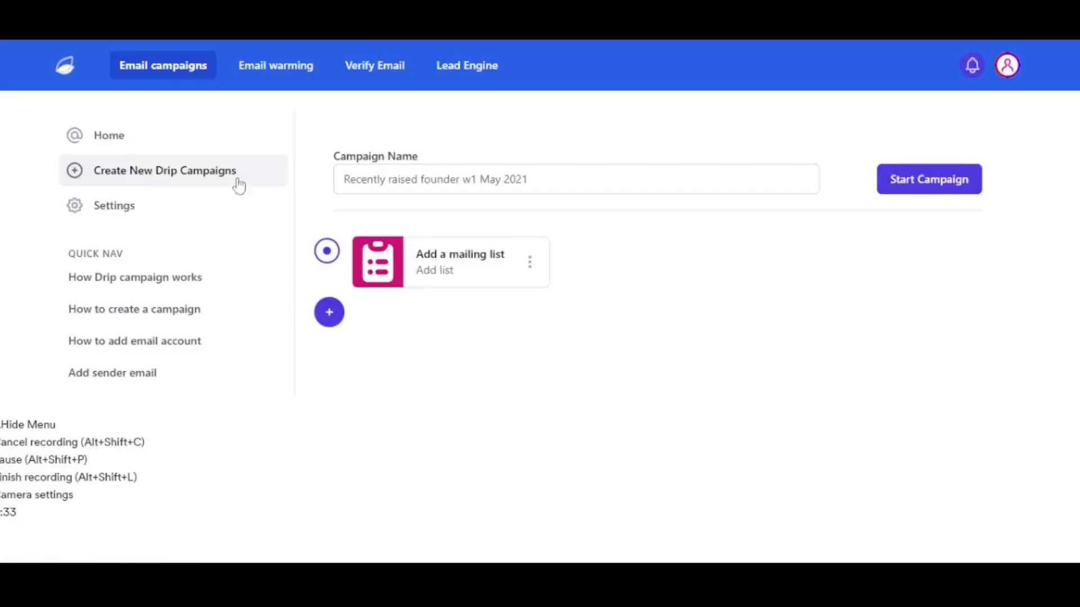
left_click(343, 179)
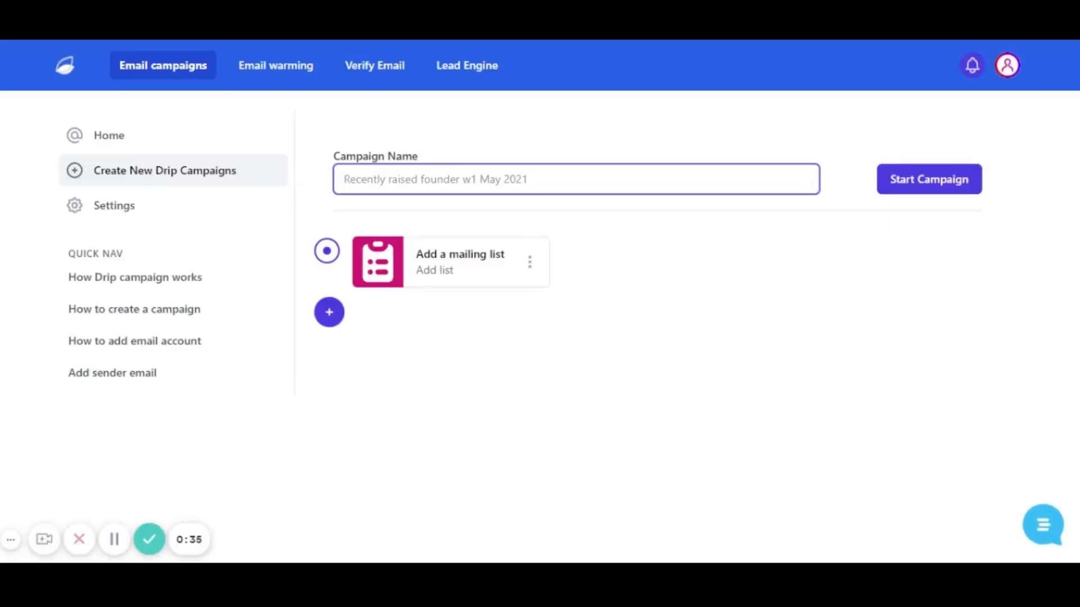
type("First Outreach")
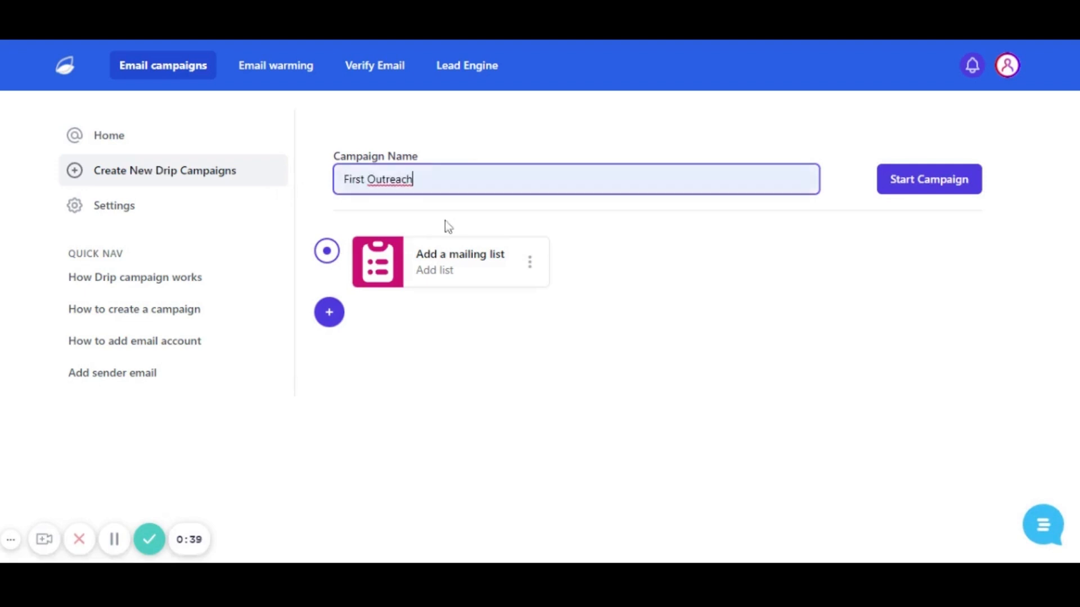
left_click(434, 265)
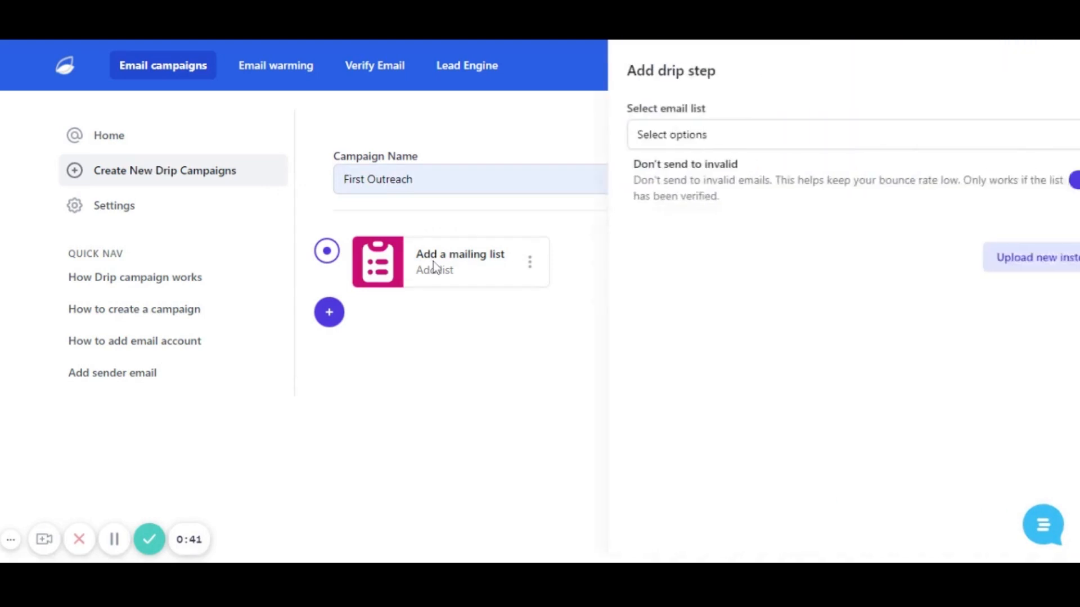
Step: Examine the selectable email lists and the form for uploading a new list
left_click(683, 134)
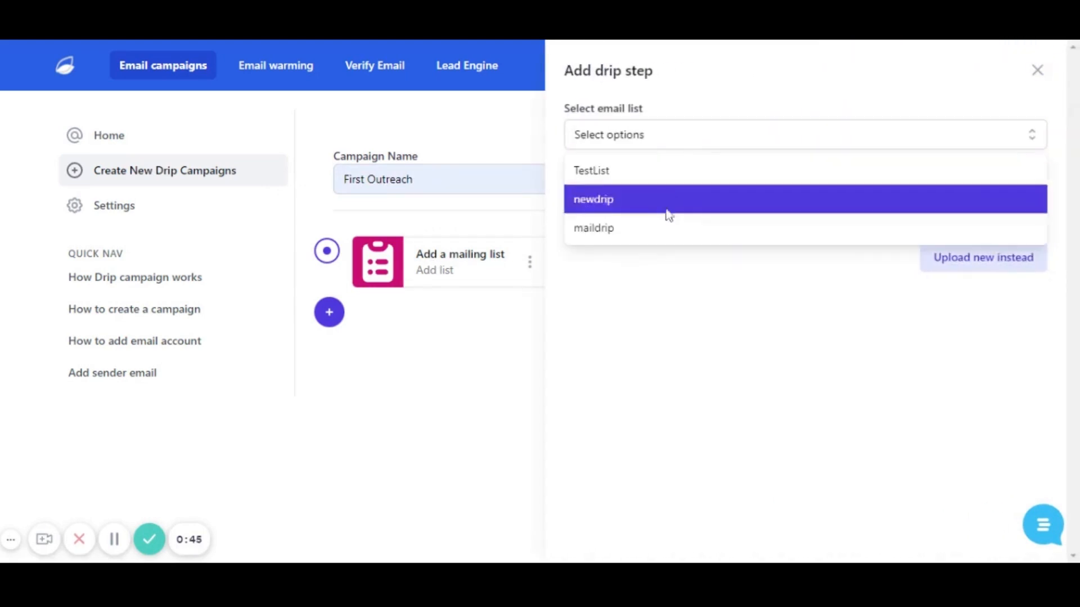
left_click(654, 271)
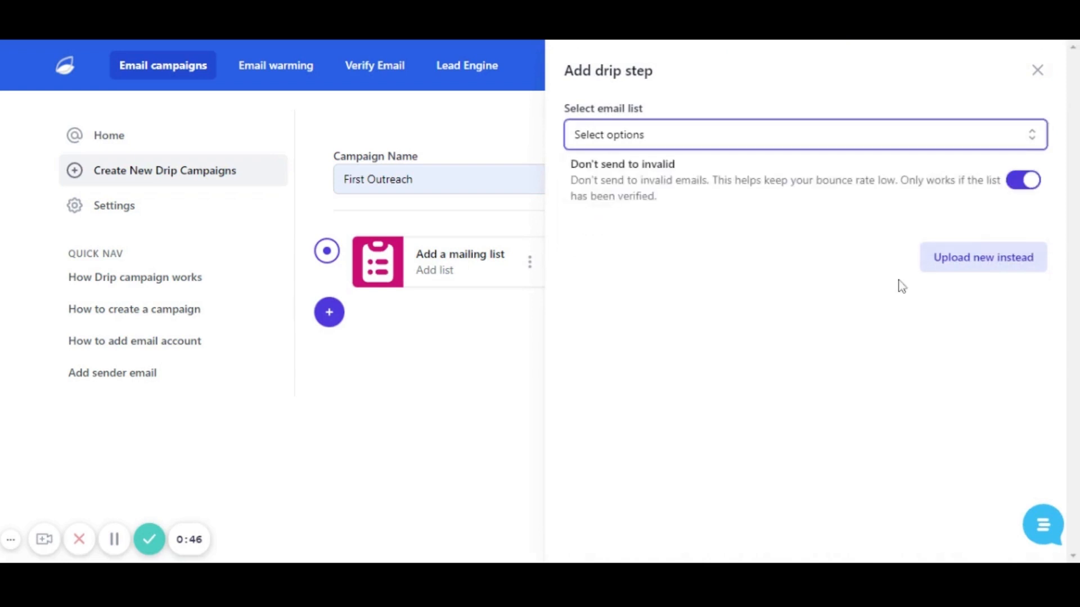
left_click(946, 263)
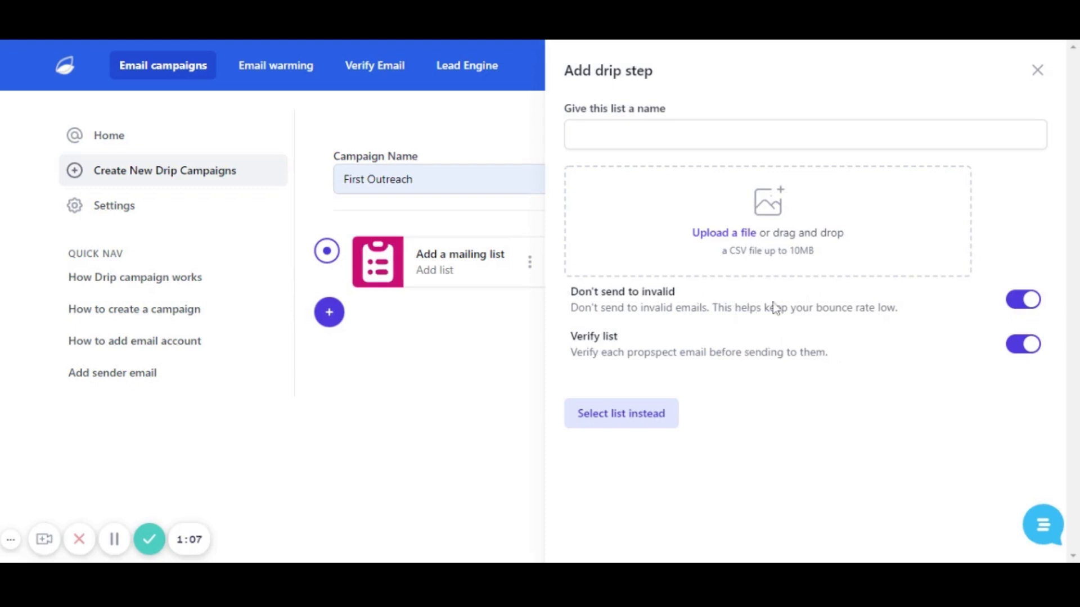
left_click(622, 414)
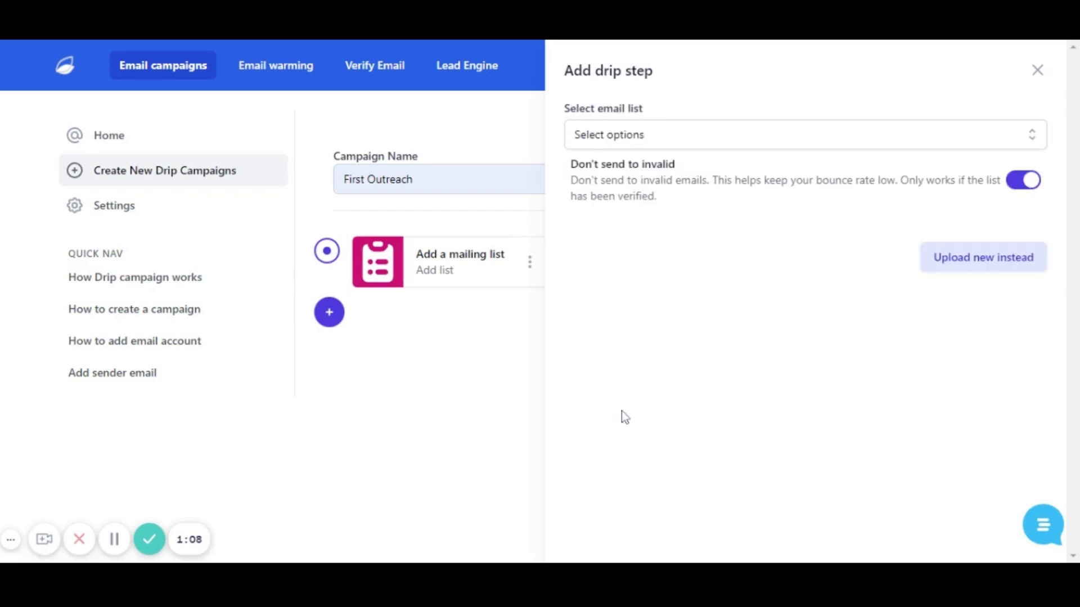
Step: Choose maildrip as the campaign's mailing list and add a text email as the first drip step
left_click(687, 145)
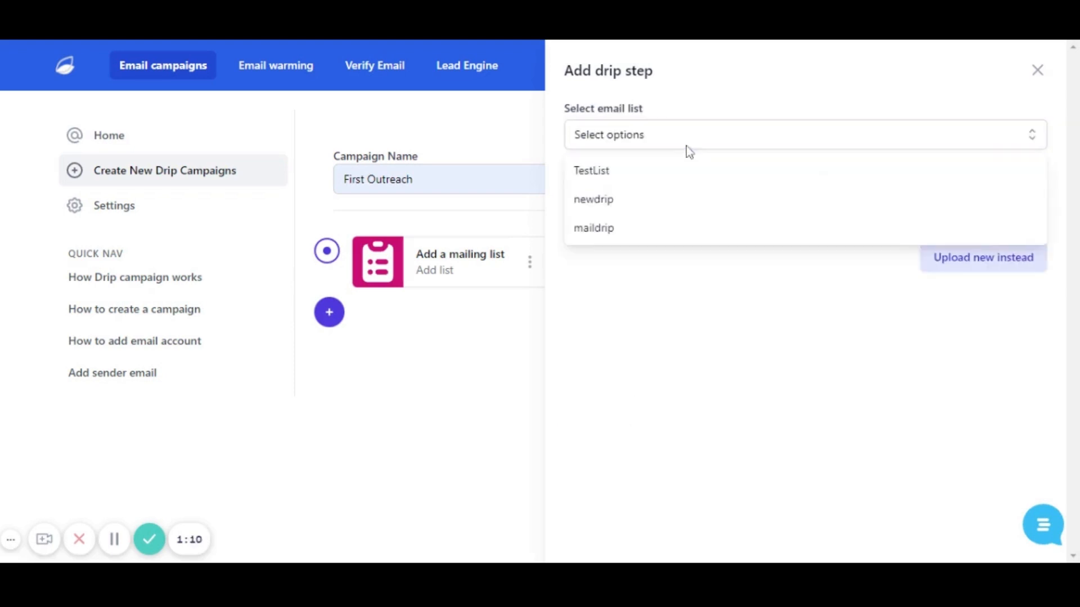
left_click(650, 226)
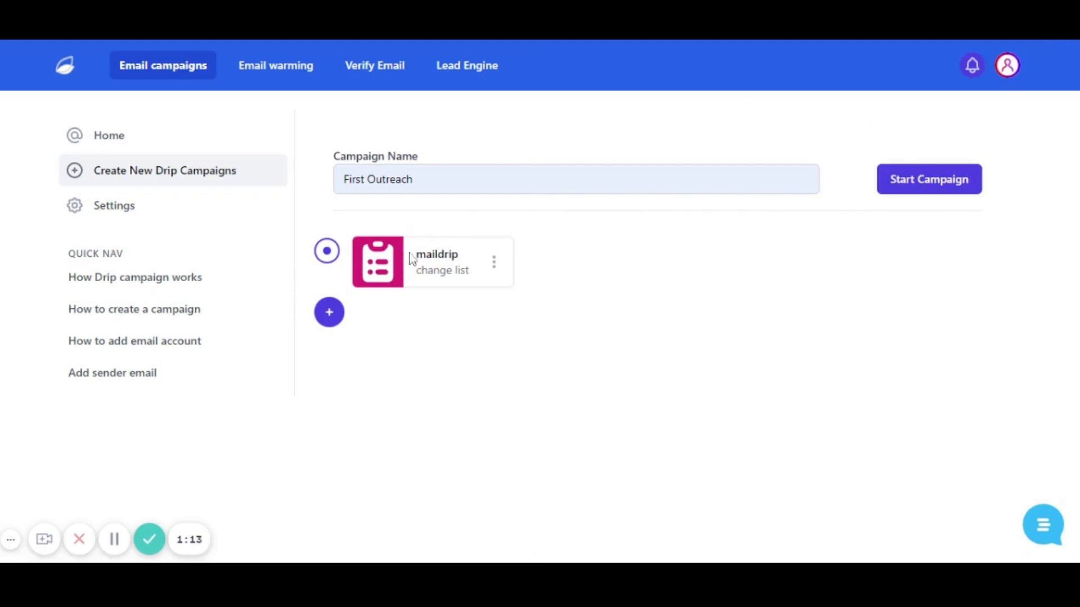
left_click(335, 320)
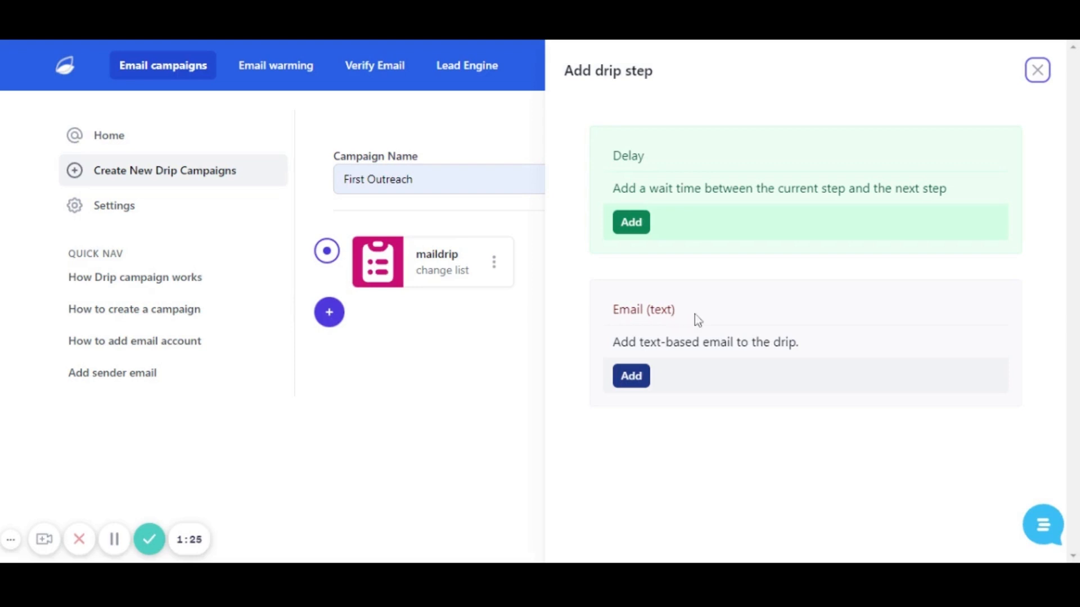
left_click(638, 387)
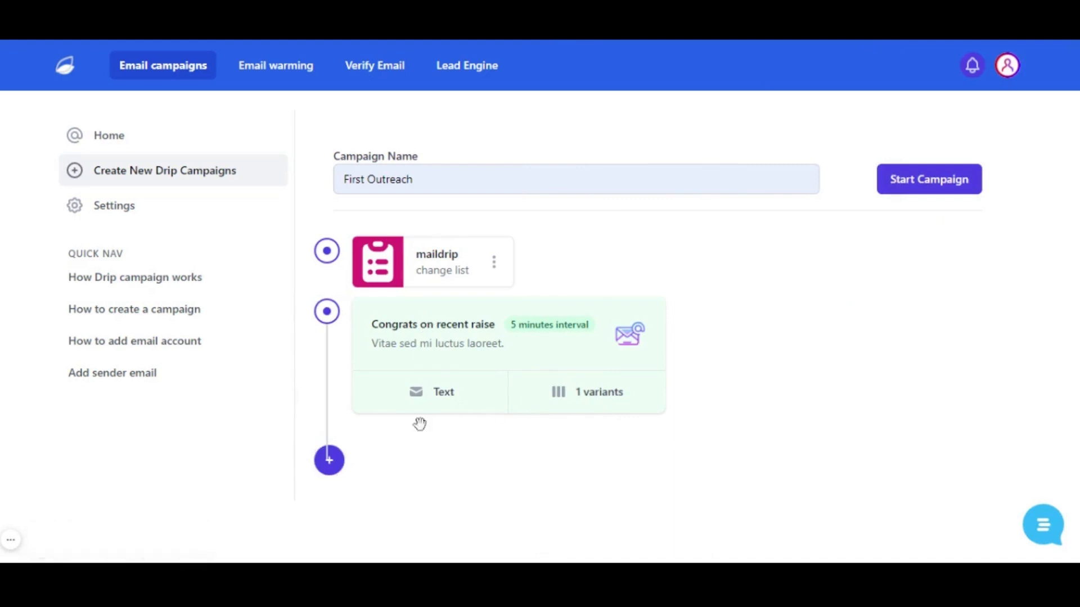
Step: Set the first email's subject to "First Outreach to" followed by the email personalization variable
left_click(434, 394)
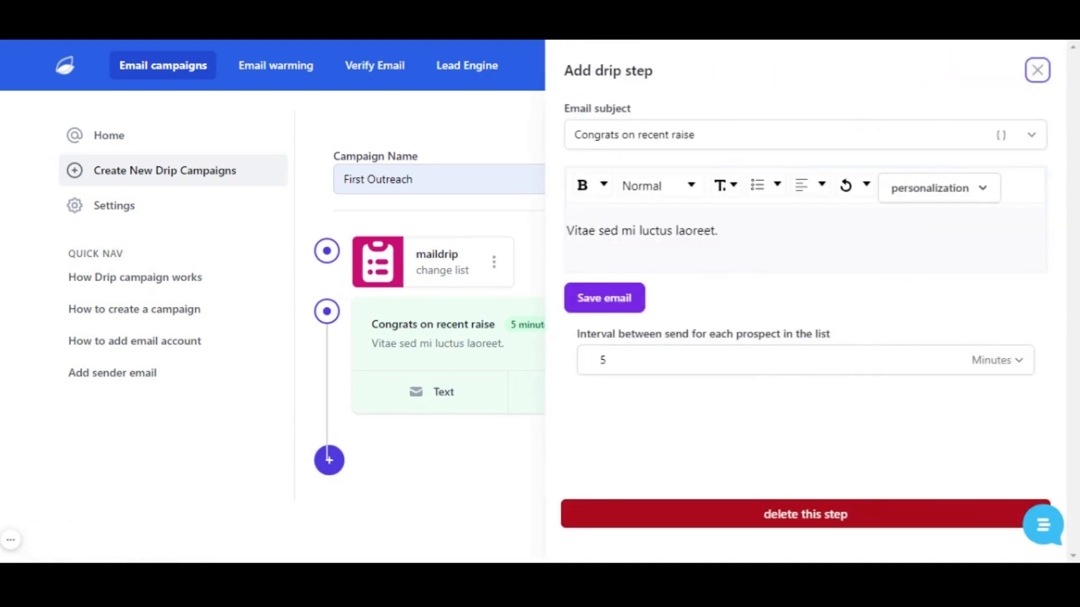
left_click_drag(696, 135, 555, 142)
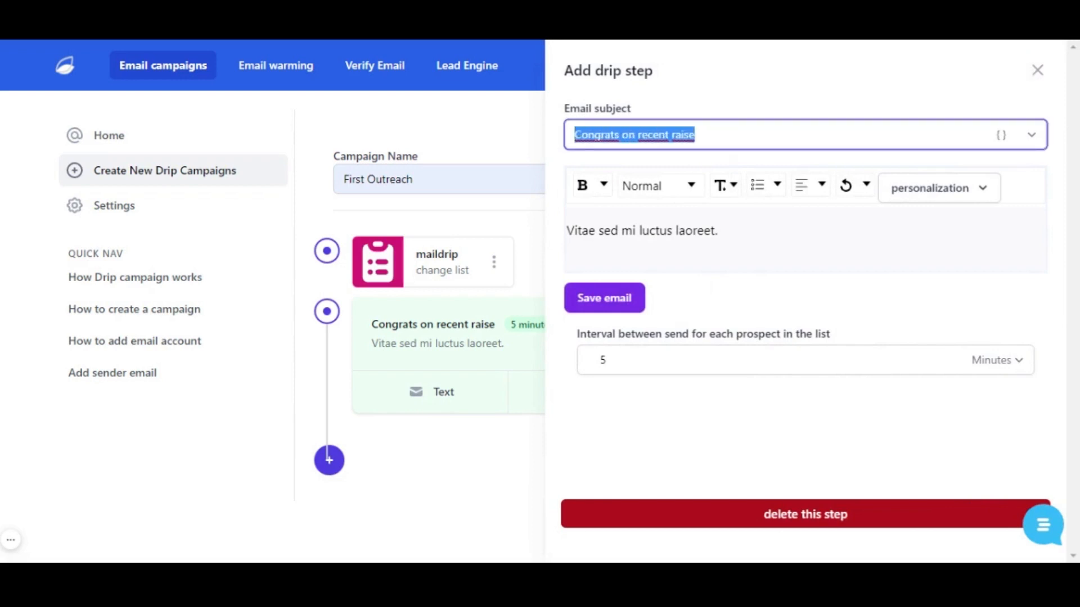
type("First Ou")
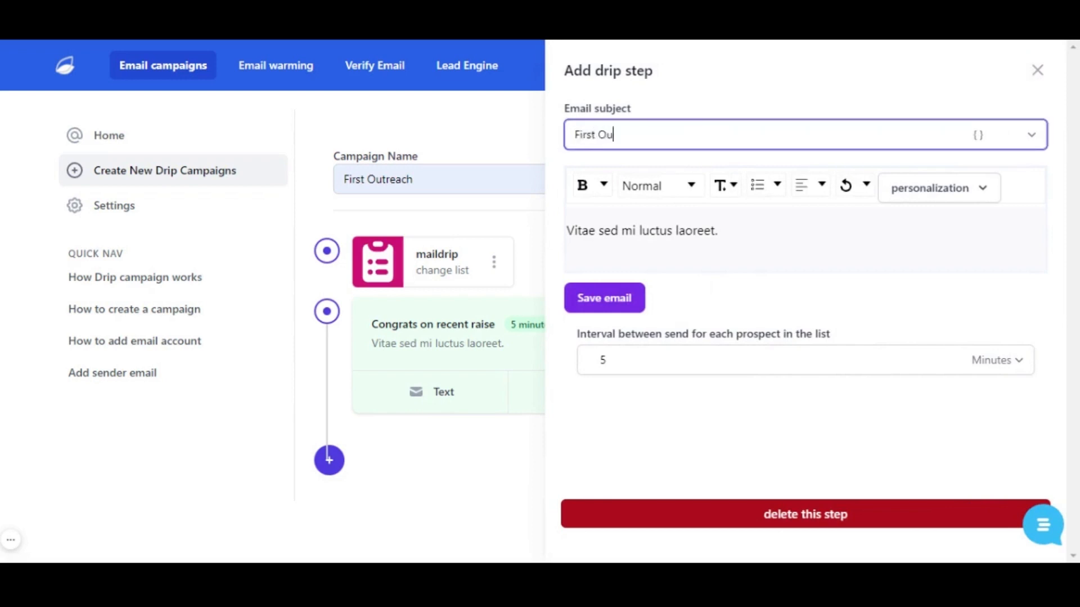
type("treach to")
left_click(1033, 134)
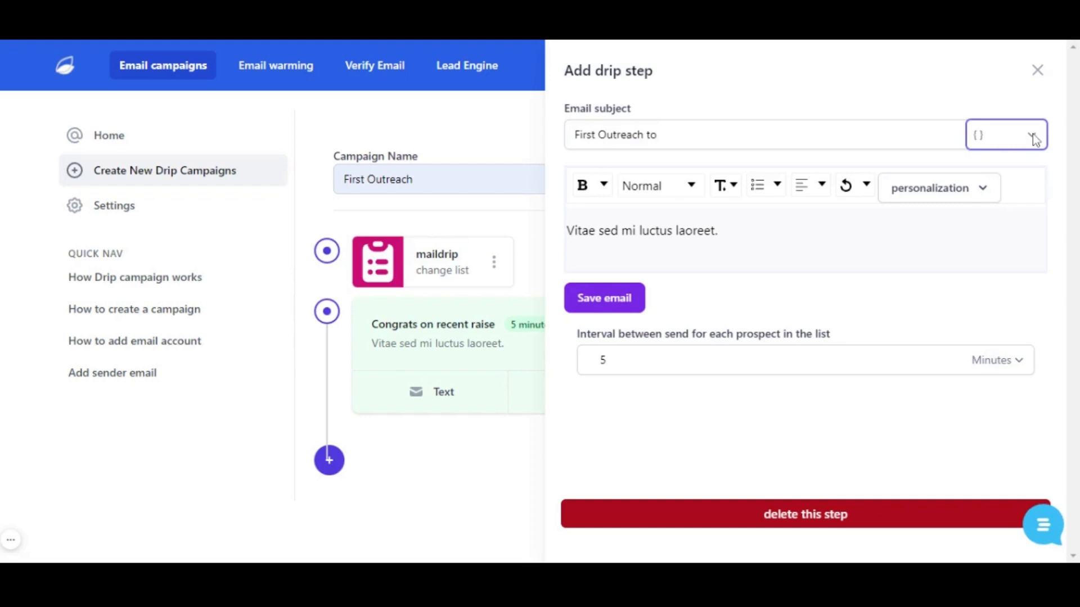
left_click(1001, 157)
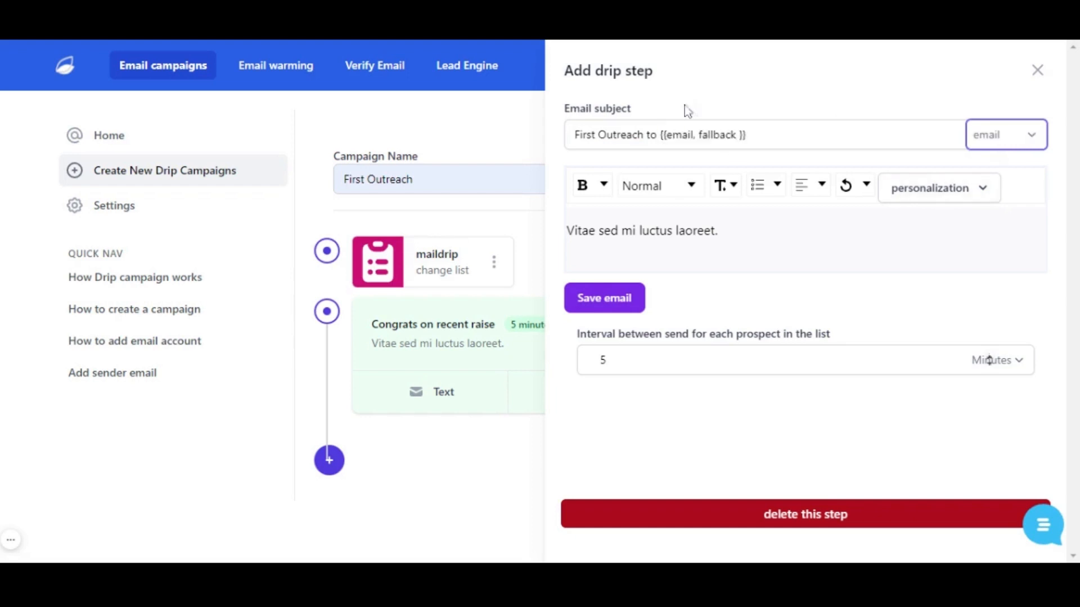
Step: Replace the email body with "Hello", the first-name variable and ". this is my first email to you,"
left_click_drag(719, 231, 561, 234)
type("Hello")
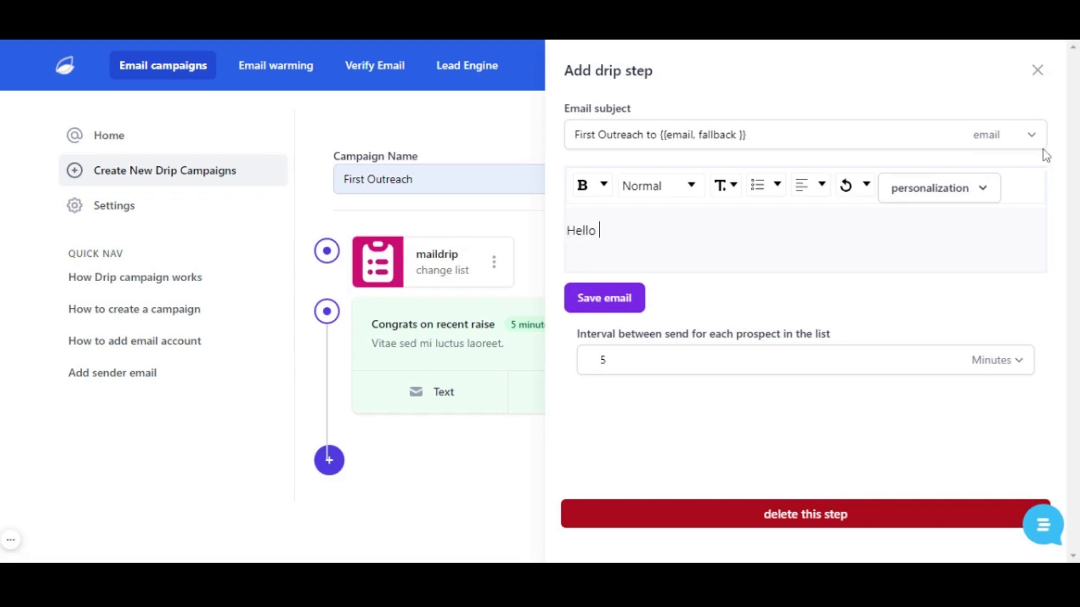
left_click(947, 196)
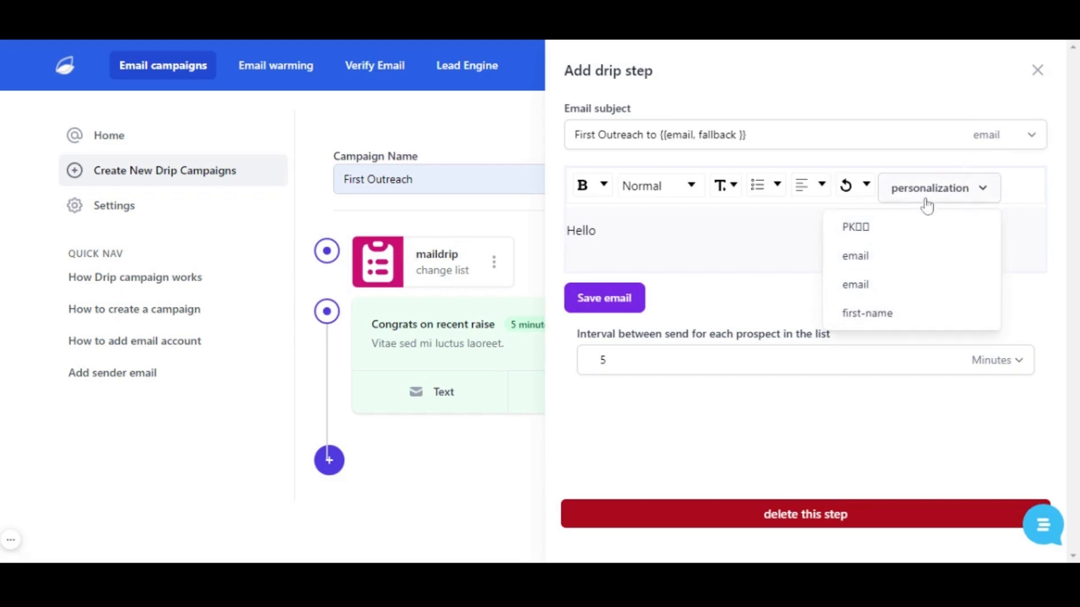
left_click(873, 320)
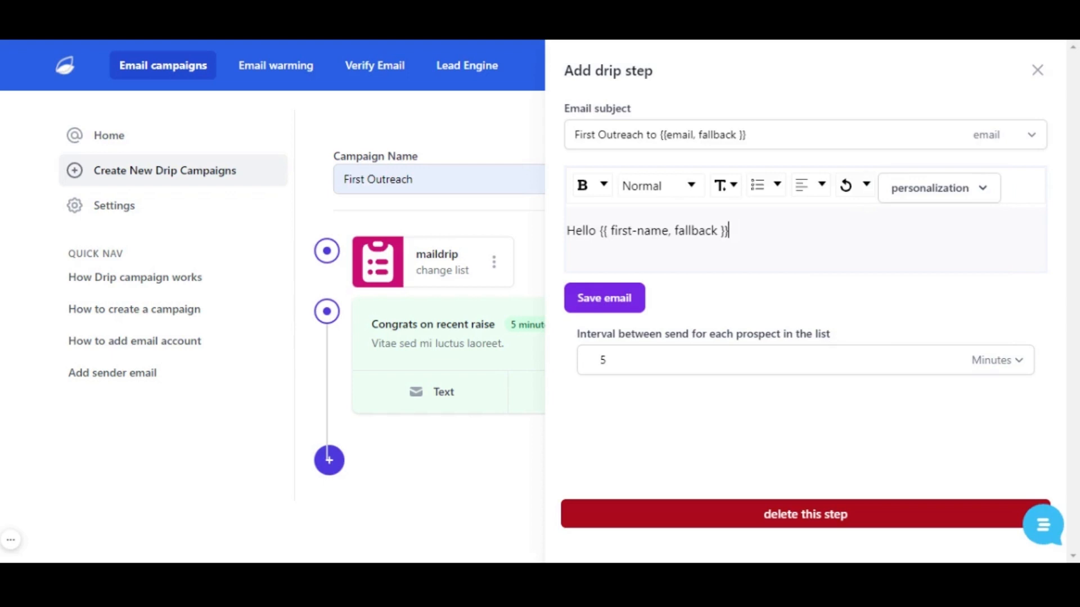
type(". this is my first email to you")
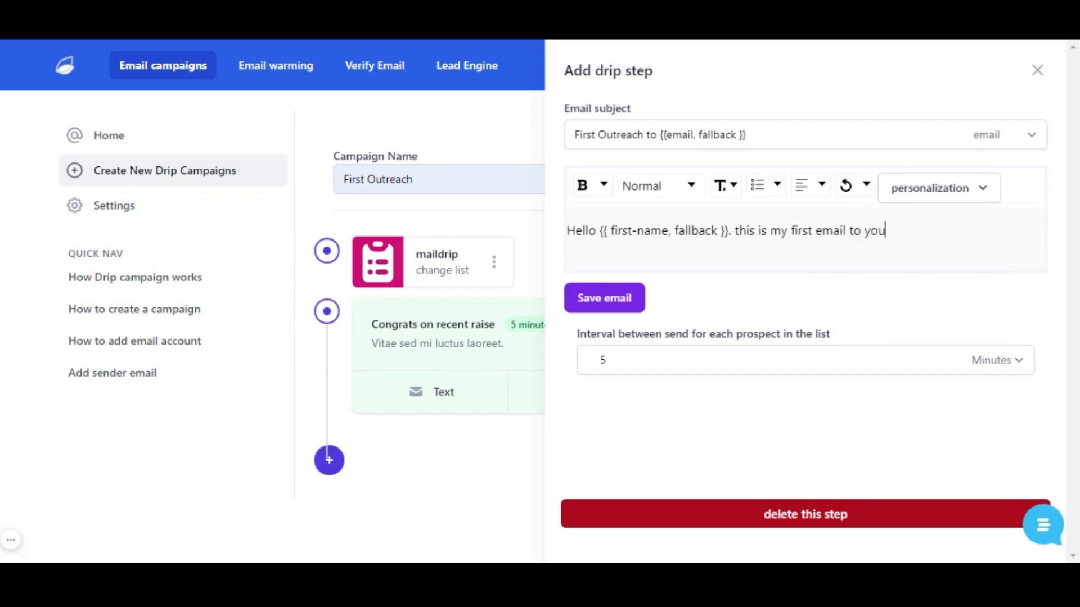
type(",")
Step: Set the interval between sends for each prospect to 10 minutes and save the email
double_click(603, 360)
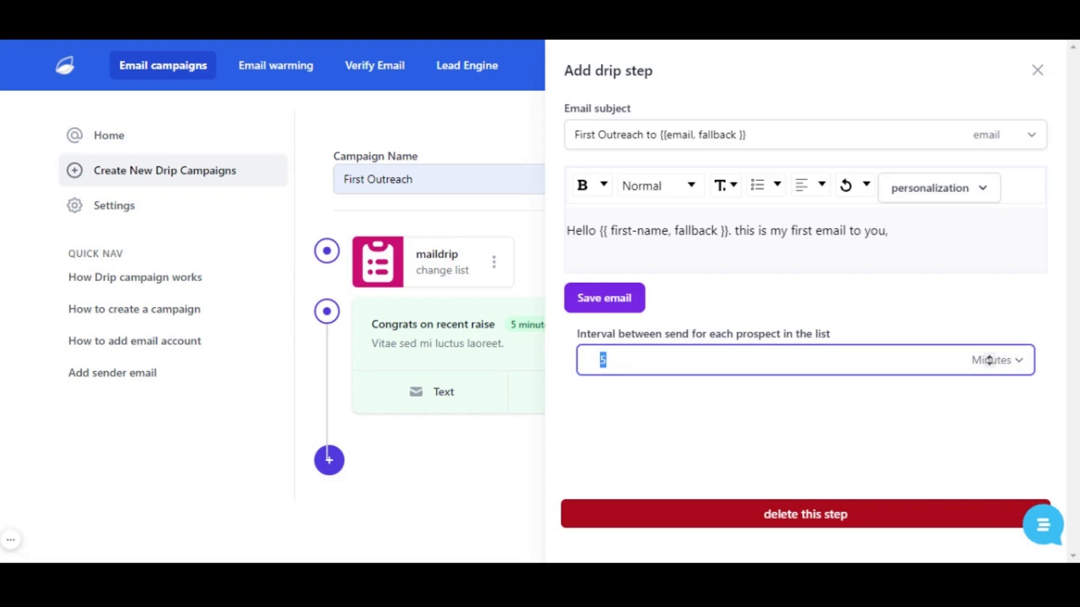
type("5")
key("BackSpace")
type("10")
left_click(605, 298)
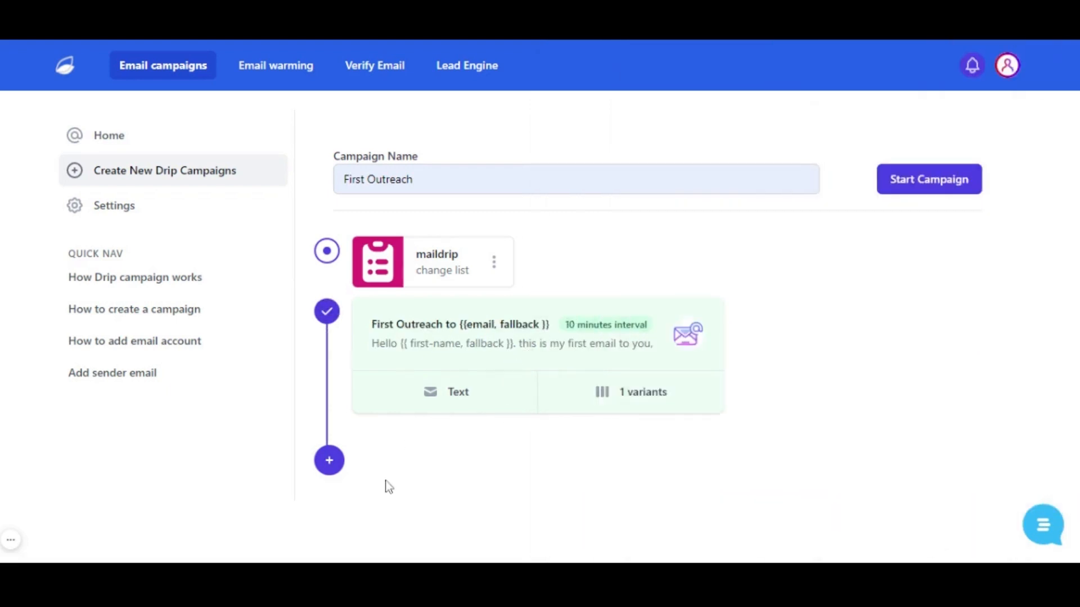
Step: Add a delay step after the first email, set it to 48 hours and save it
left_click(329, 461)
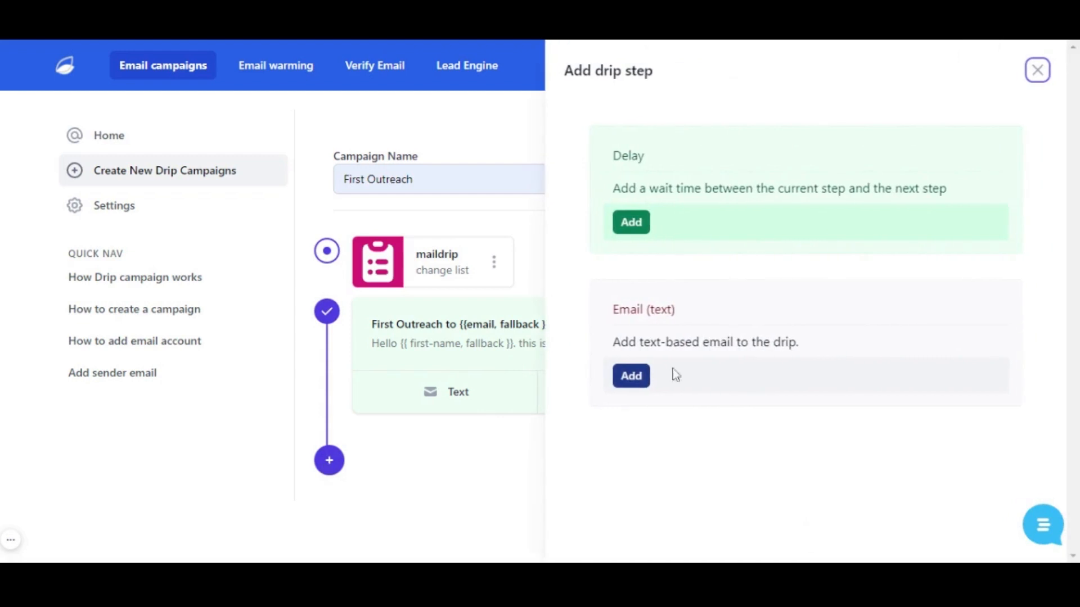
left_click(639, 229)
scroll(427, 444, "down", 1)
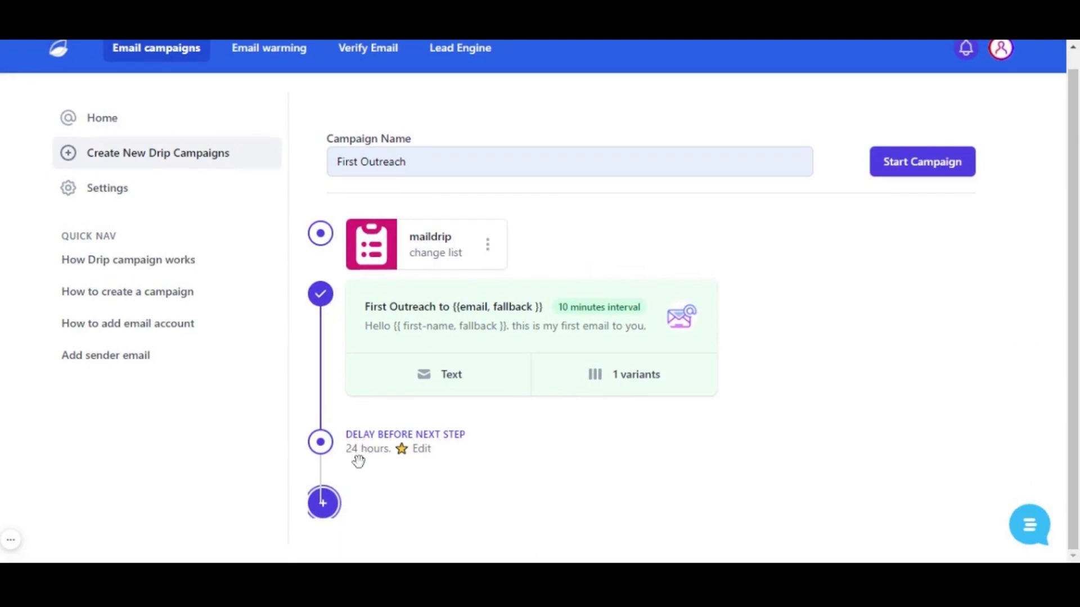
left_click(368, 442)
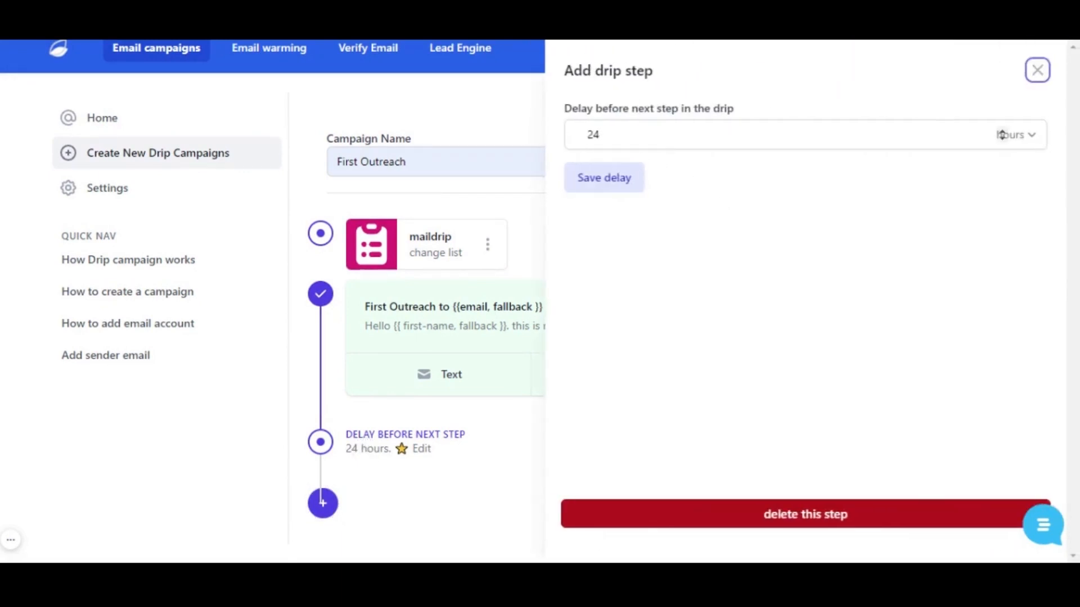
left_click(596, 134)
double_click(594, 135)
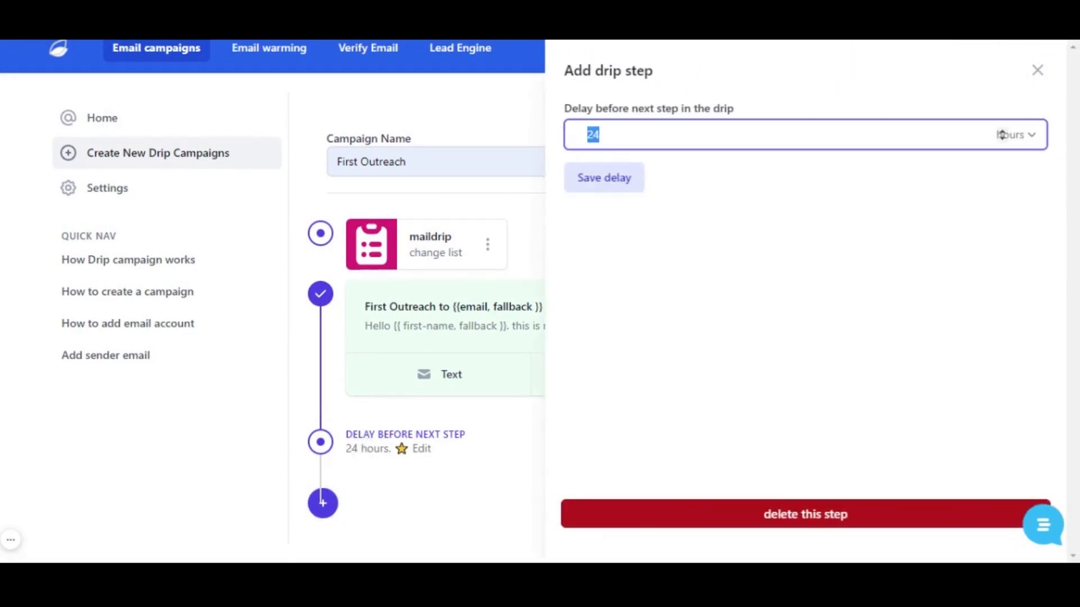
type("48")
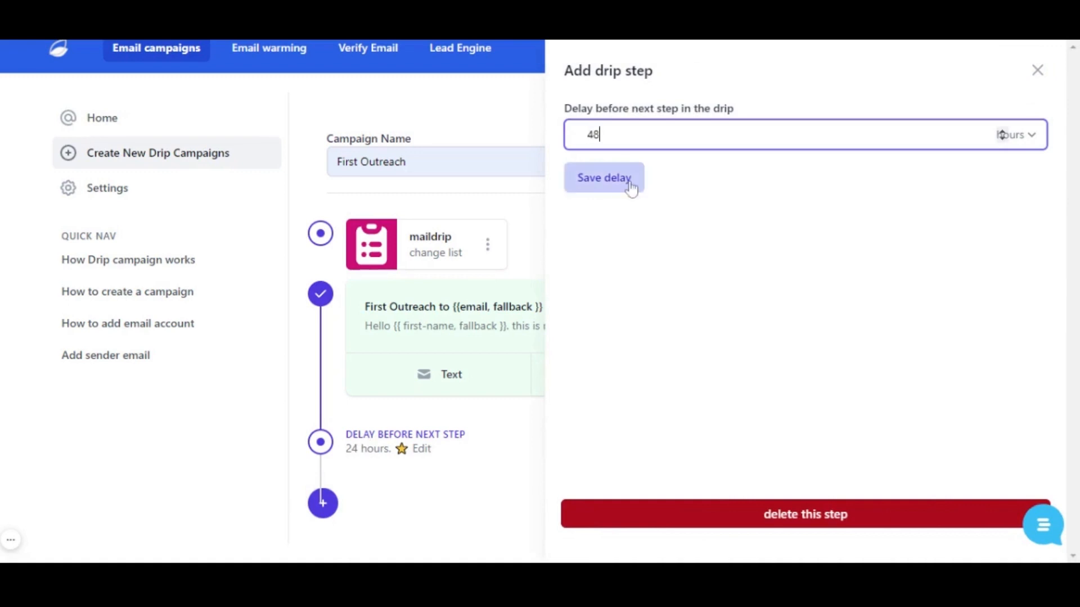
left_click(631, 186)
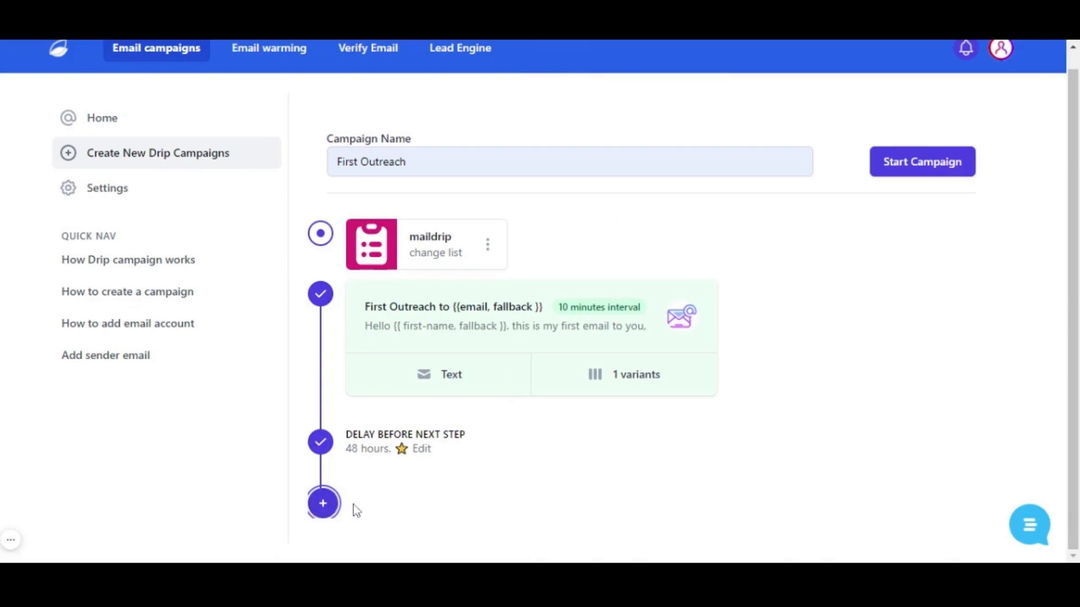
Step: Add a second text email to the drip after the delay
left_click(322, 505)
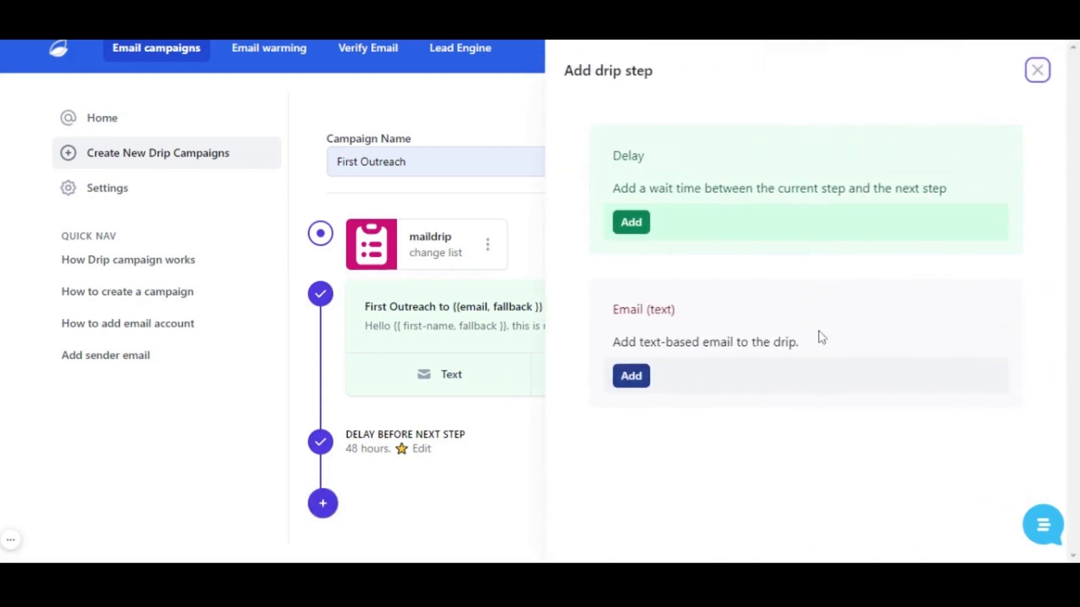
left_click(636, 380)
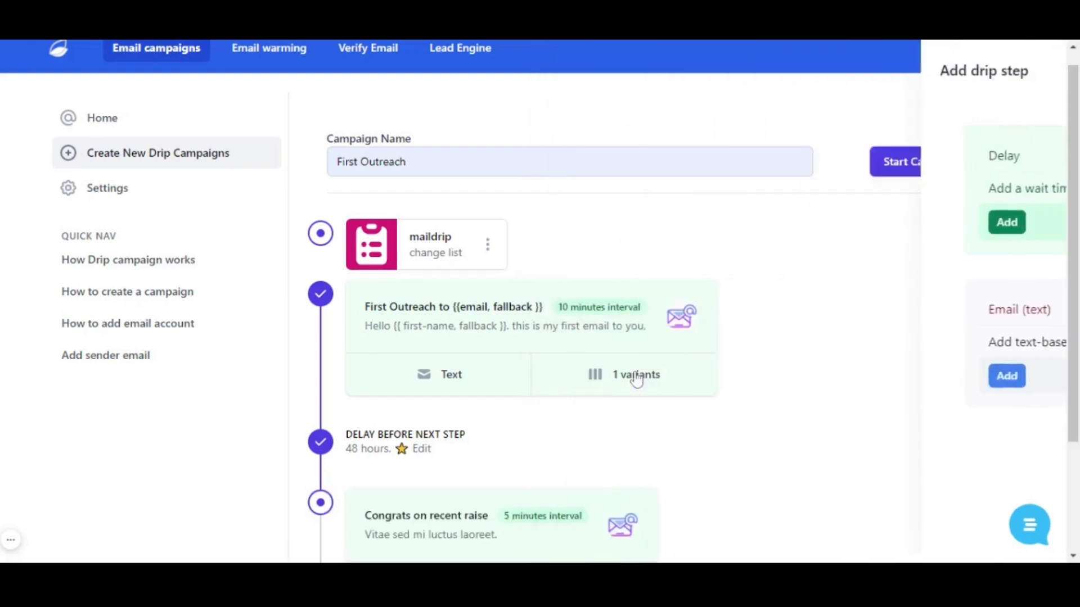
Step: Set the second email's subject to "Second Outreach to" followed by the first-name variable
scroll(494, 427, "down", 3)
left_click(438, 434)
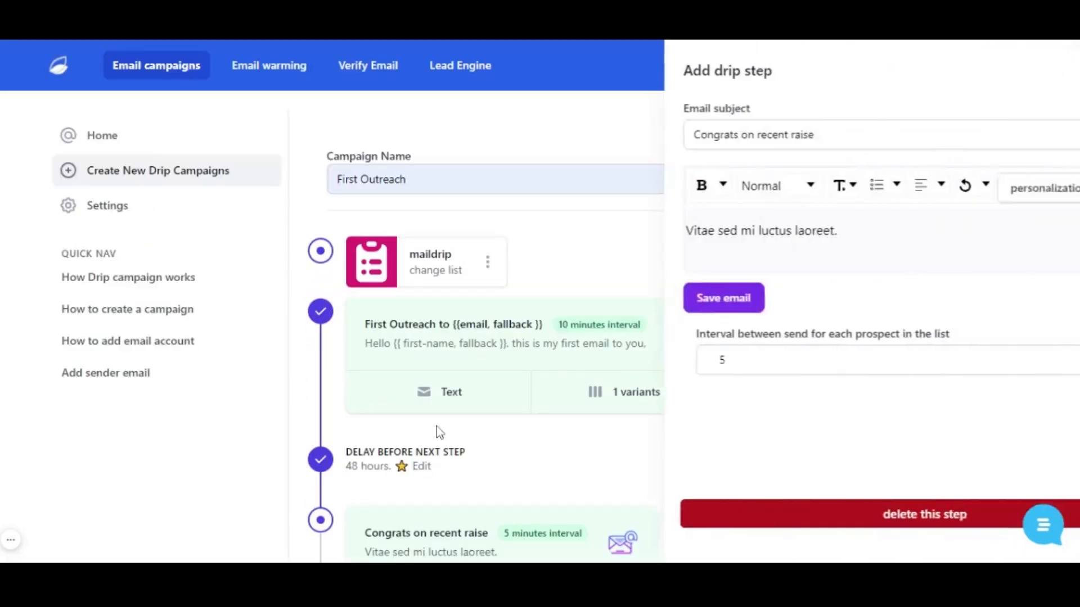
left_click_drag(695, 135, 574, 135)
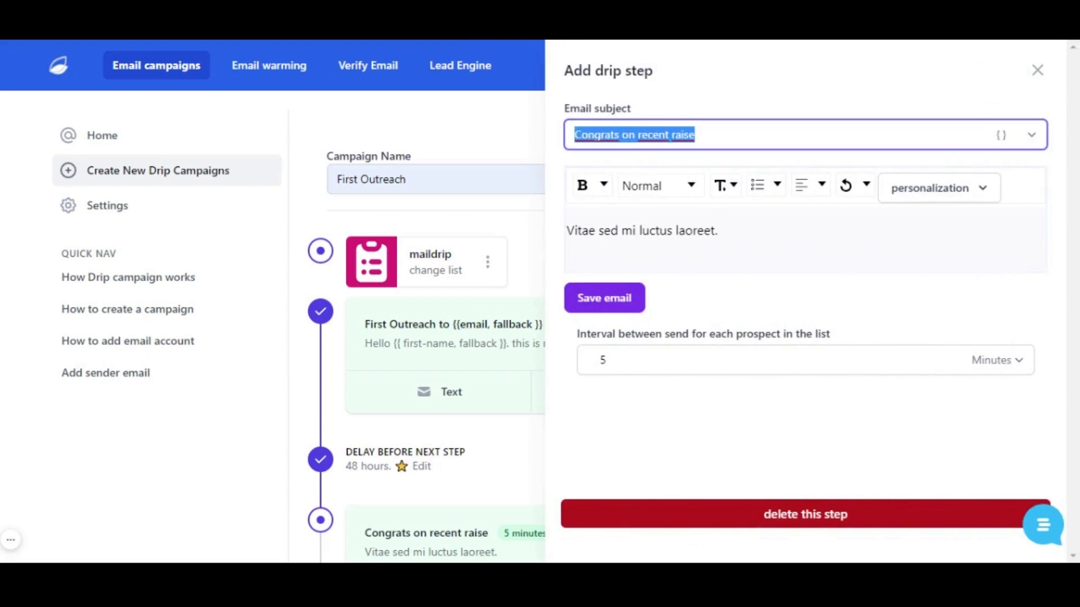
type("Secong")
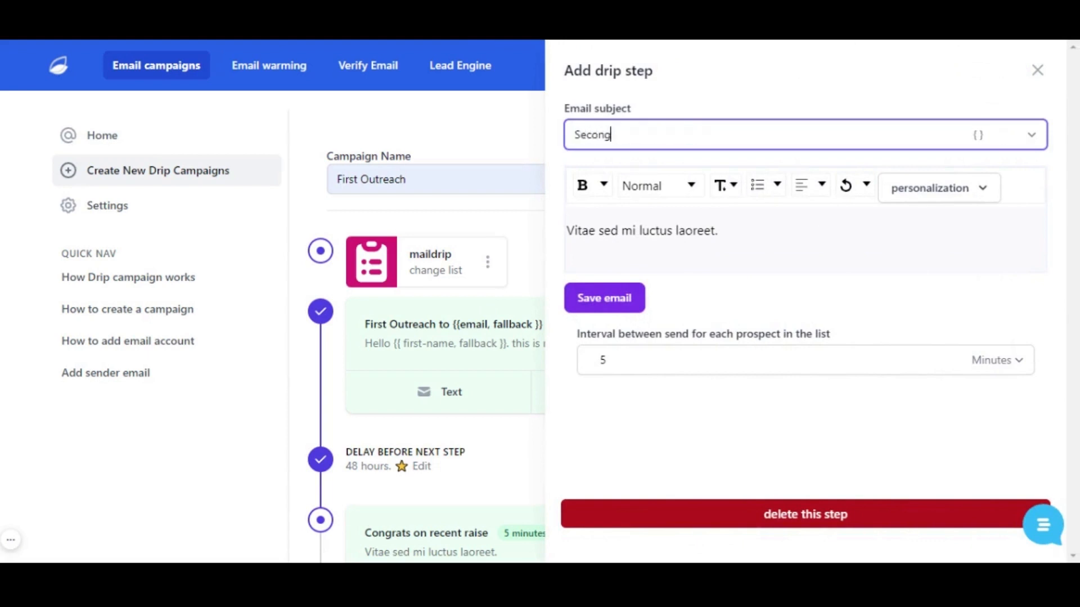
key("BackSpace")
key("BackSpace")
type("d Outrea")
type("ch to")
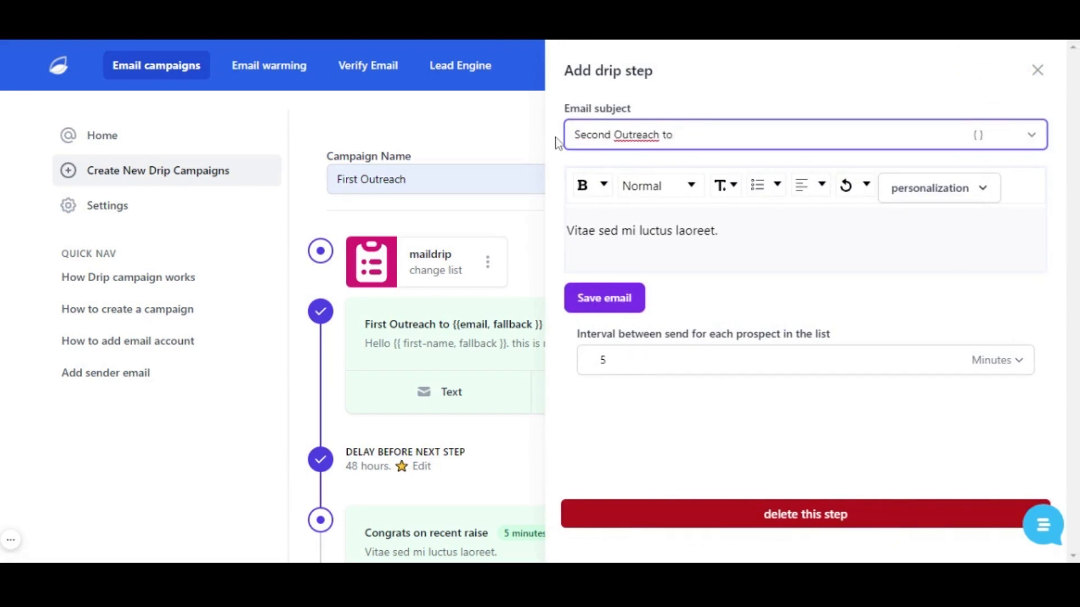
left_click(1027, 141)
left_click(1000, 222)
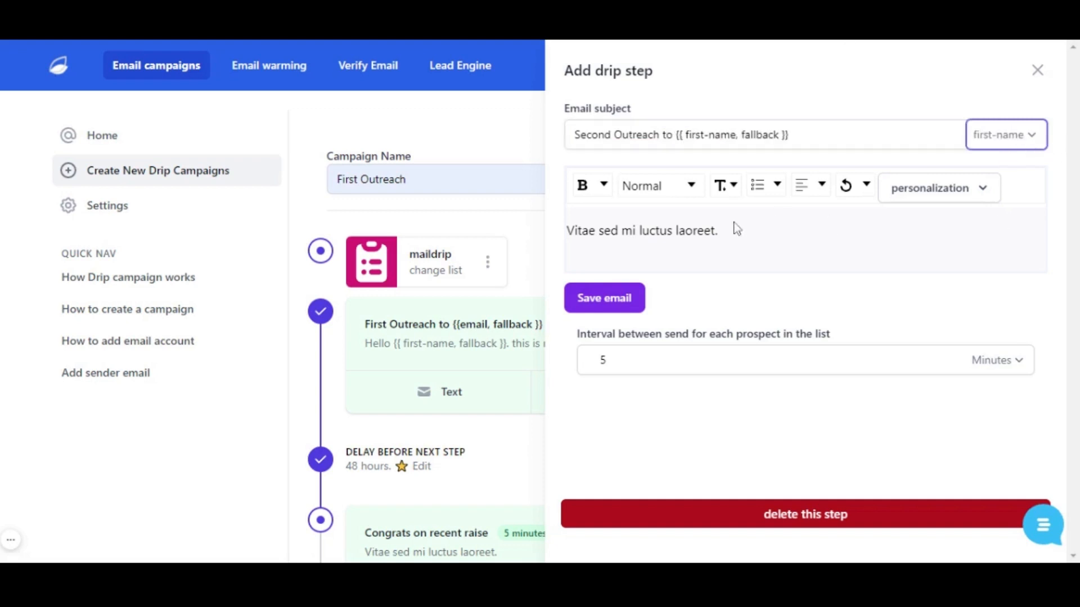
Step: Replace the second email's body with "Hi", the first-name variable and ", did you receive an email I sent two days ago ?"
left_click_drag(720, 231, 560, 231)
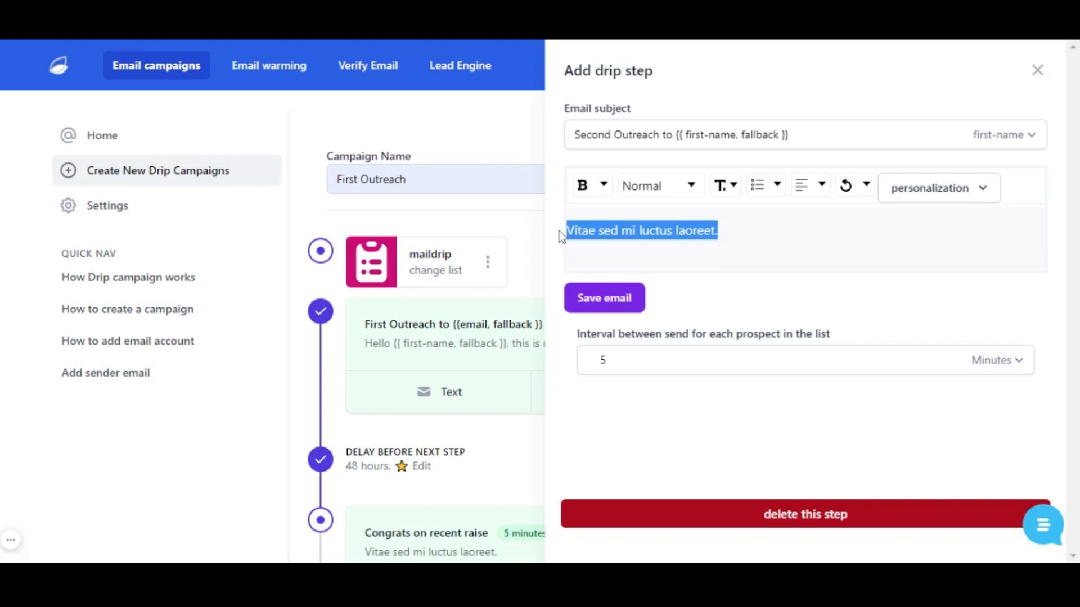
type("Hi")
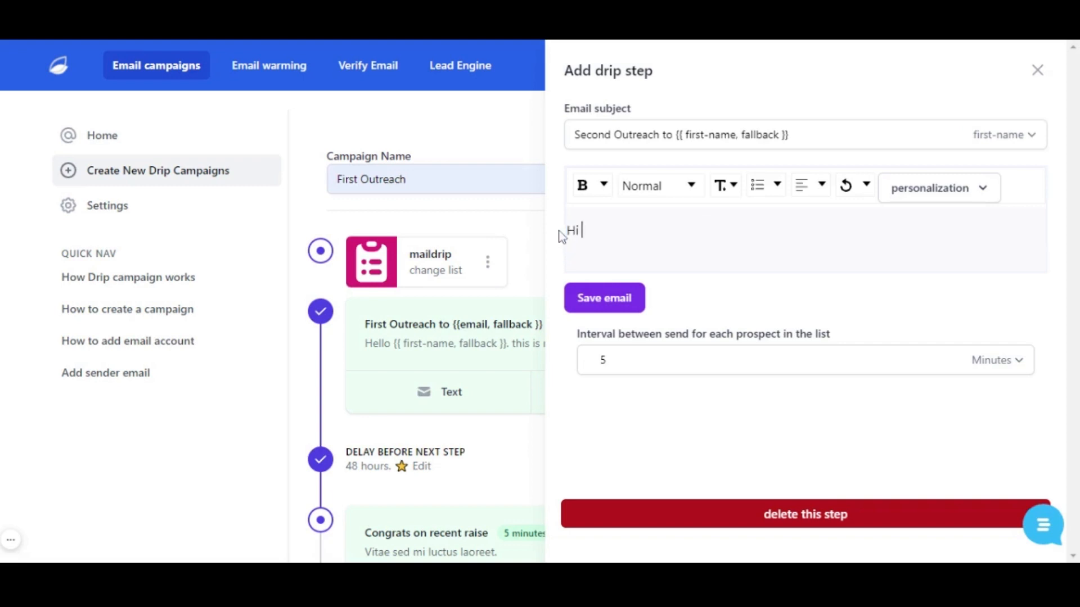
left_click(959, 188)
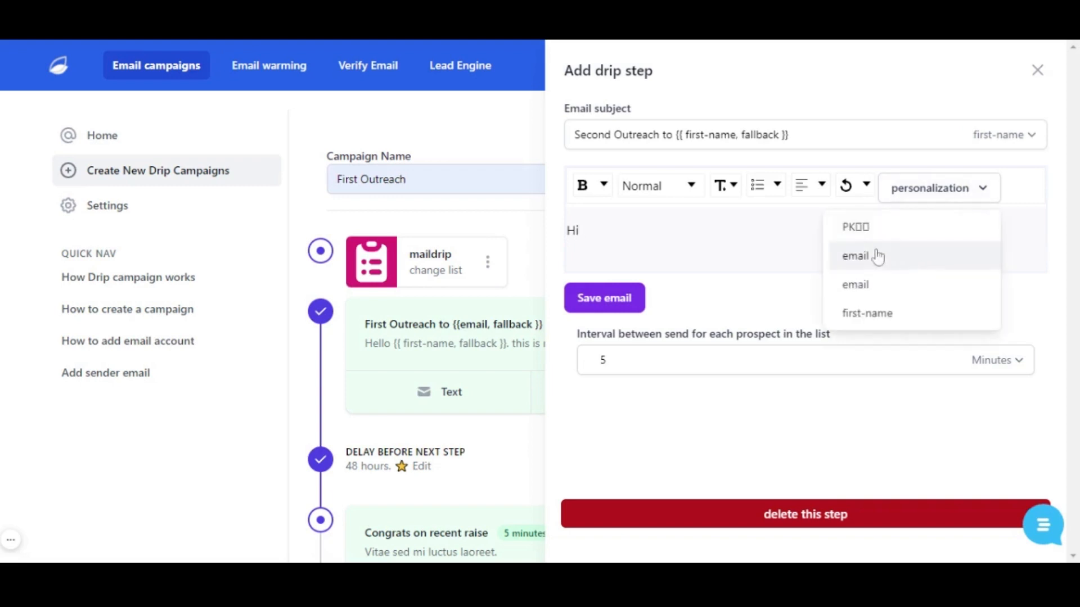
left_click(868, 312)
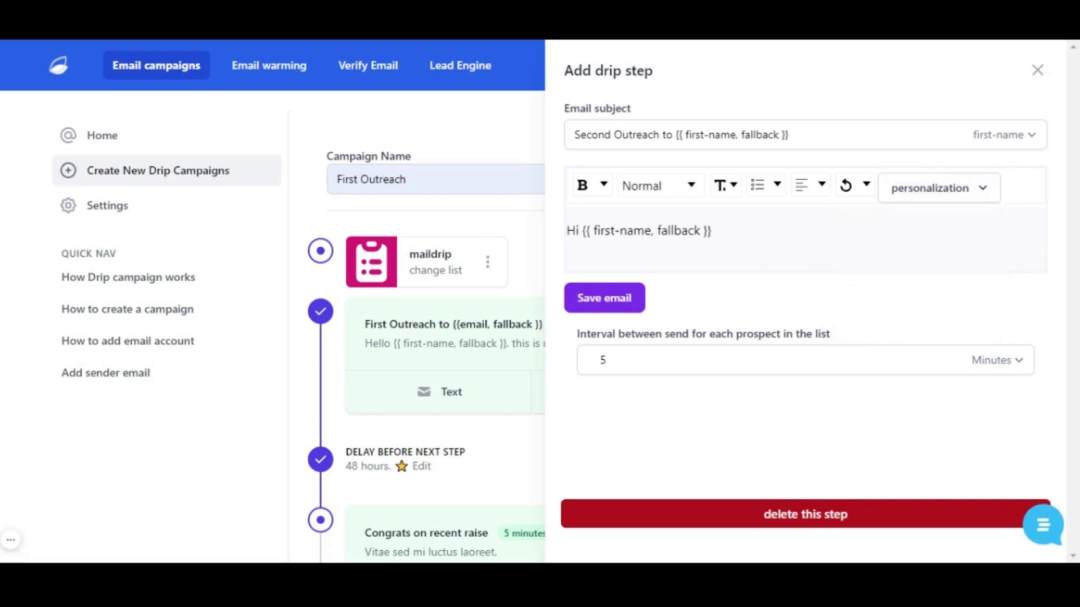
type(", did you receive a")
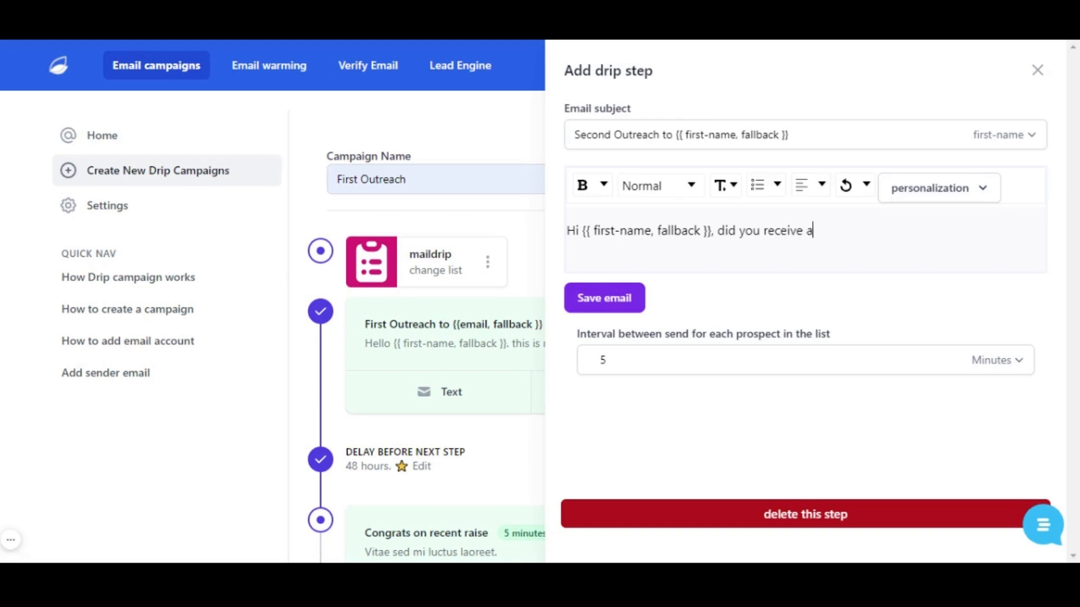
type("n email I sent two day")
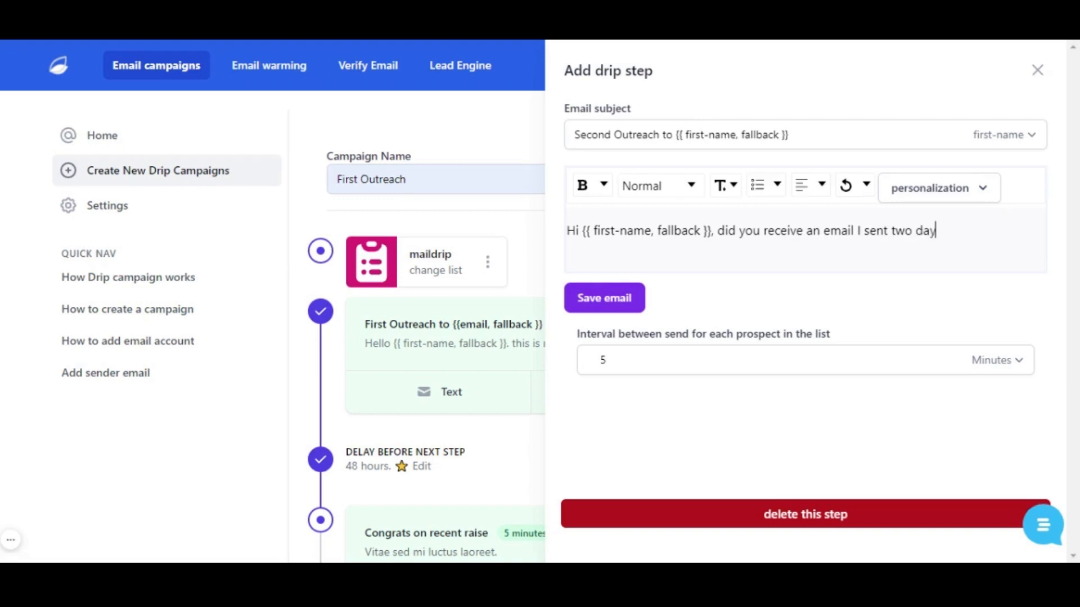
type("s ago ?")
Step: Set the second email's interval between sends for each prospect to 10 minutes and save the email
double_click(989, 360)
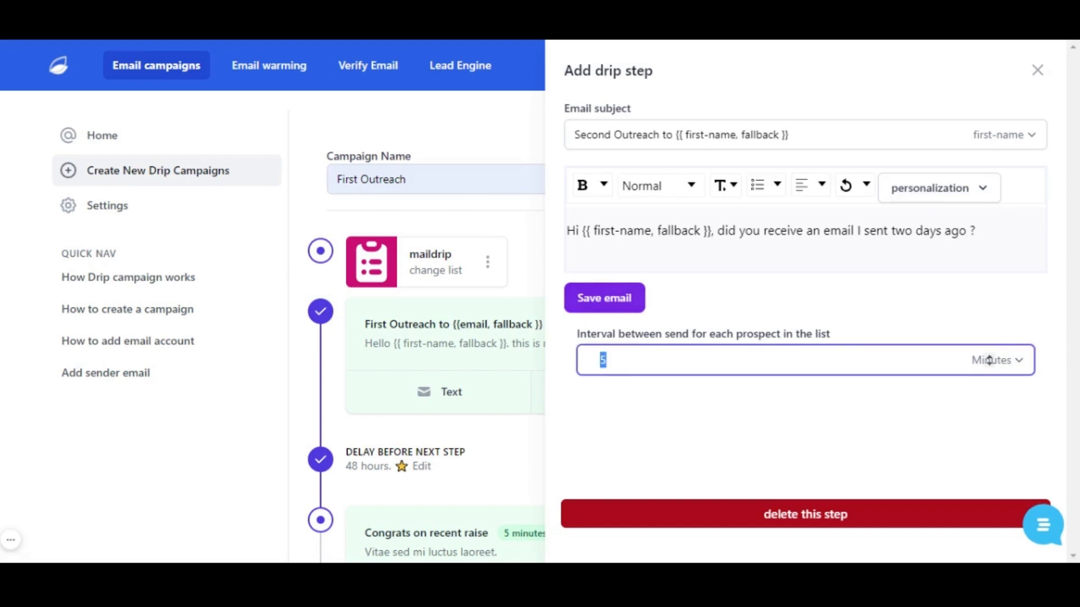
type("10")
left_click(606, 298)
Step: Open the campaign's start settings and select the existing sender email account
scroll(602, 307, "down", 3)
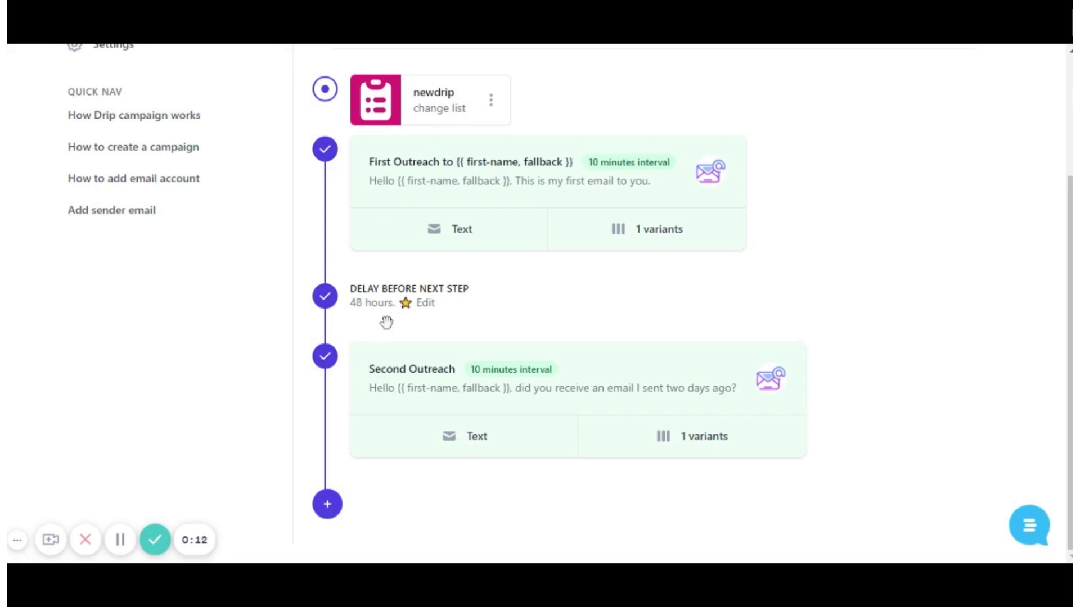
mouse_move(386, 321)
left_mouse_down()
mouse_move(388, 407)
mouse_move(376, 299)
mouse_move(386, 441)
mouse_move(376, 324)
mouse_move(386, 286)
mouse_move(400, 337)
left_mouse_up()
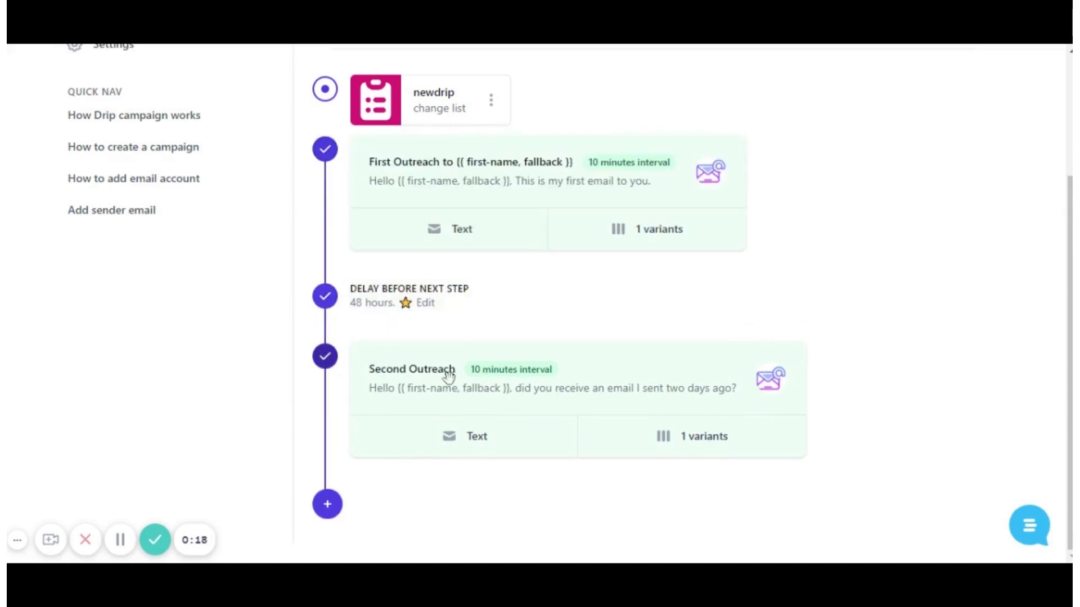
scroll(557, 338, "up", 3)
left_click(903, 188)
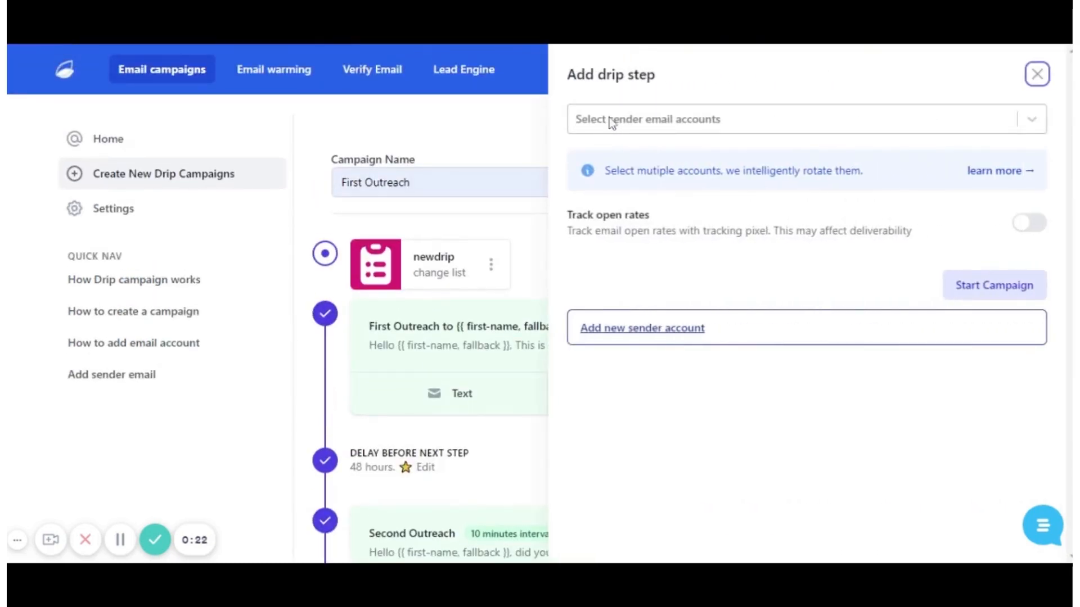
left_click(611, 121)
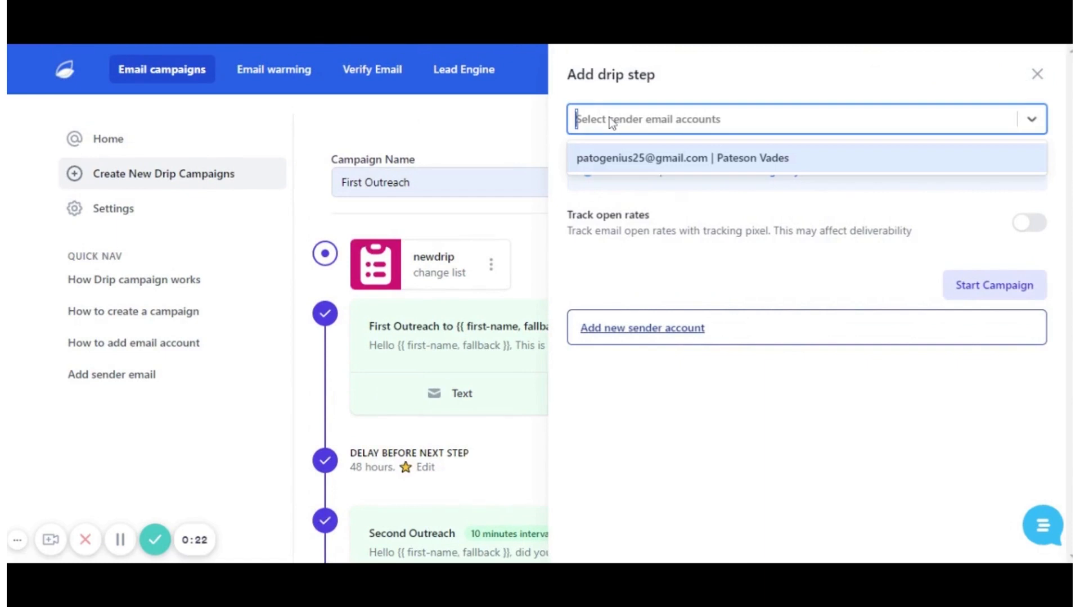
left_click(633, 160)
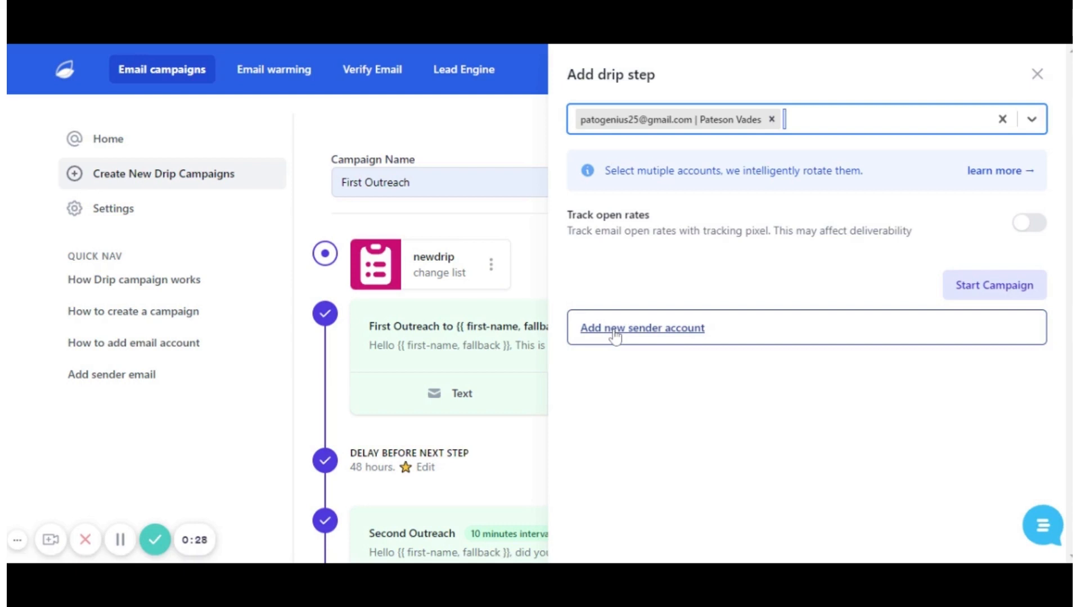
left_click(802, 130)
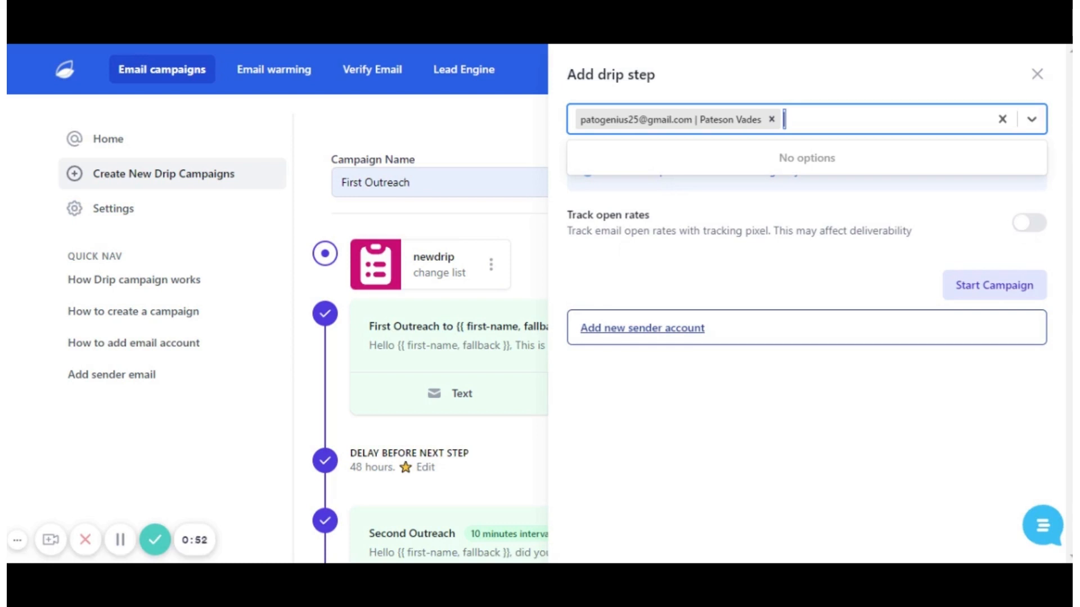
Step: Turn on open-rate tracking and start the First Outreach campaign
left_click(1028, 223)
left_click(1028, 224)
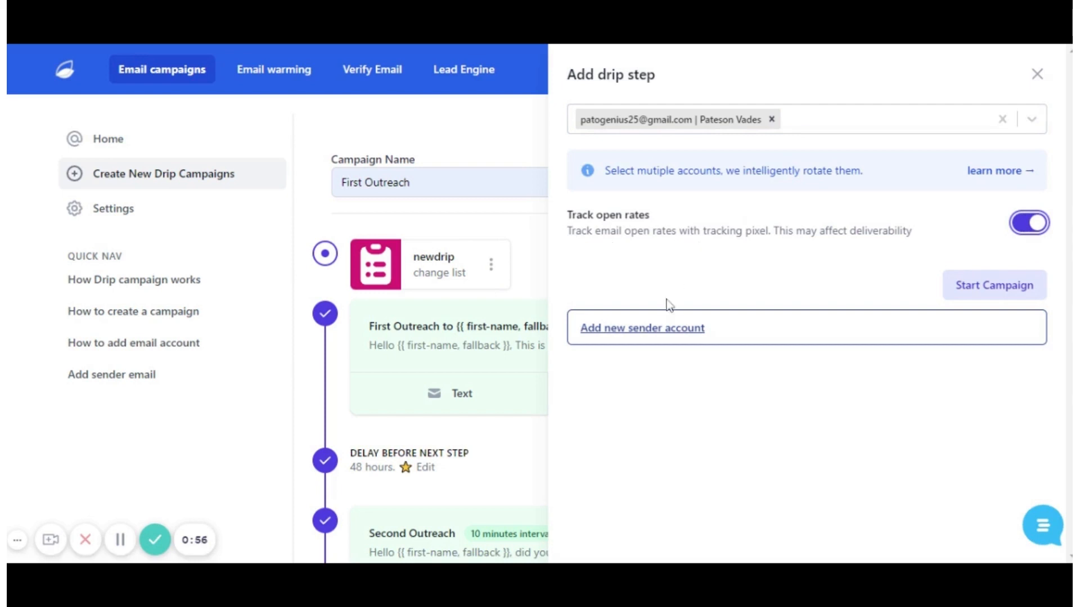
left_click(770, 405)
left_click(977, 287)
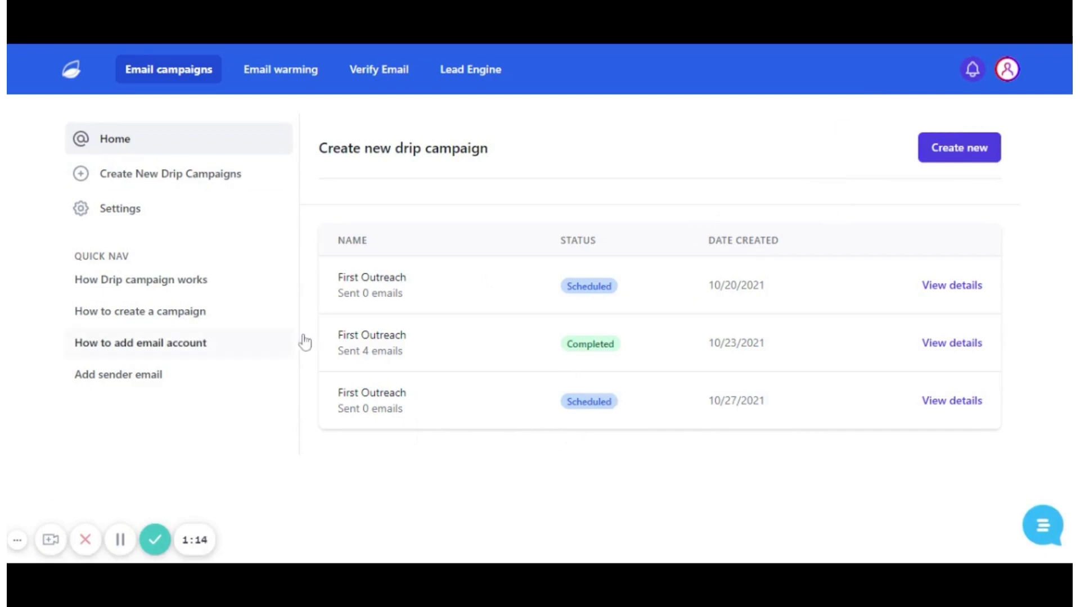
Step: View the support chat's conversation options and close the chat
left_click(1042, 526)
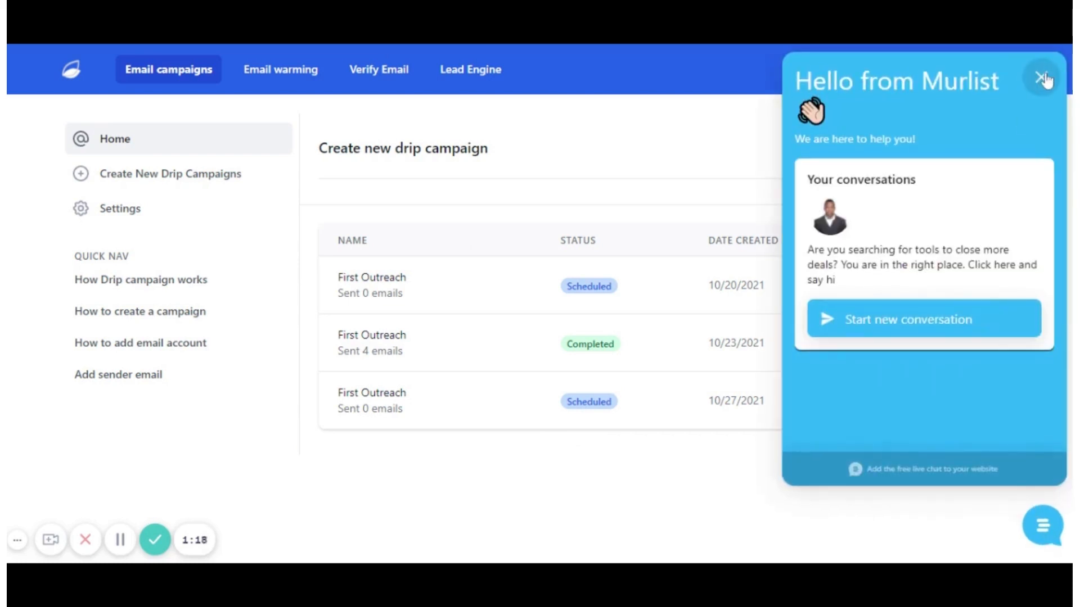
left_click(1042, 79)
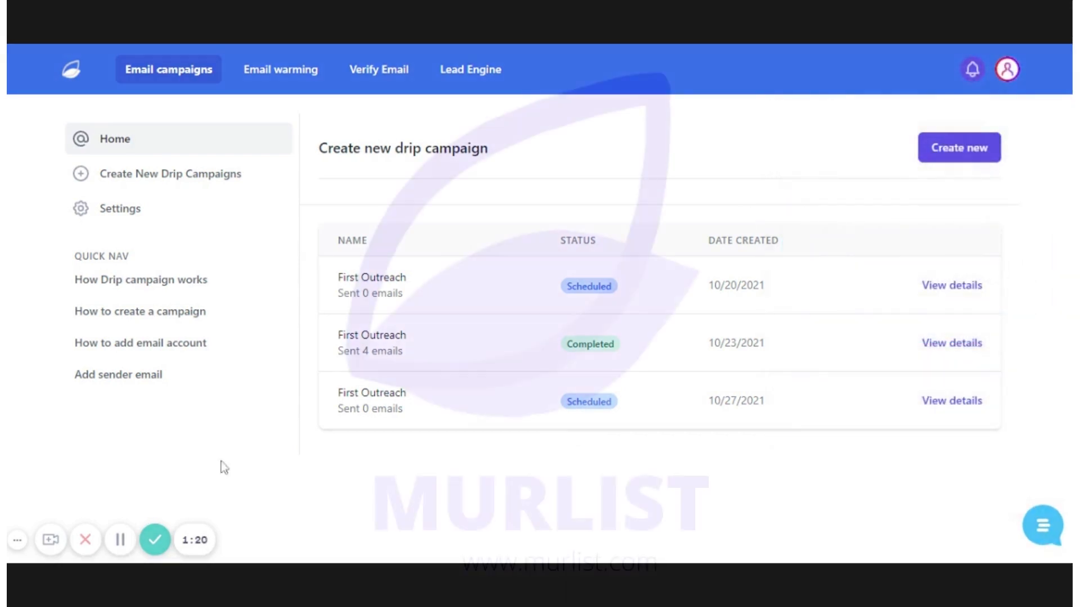